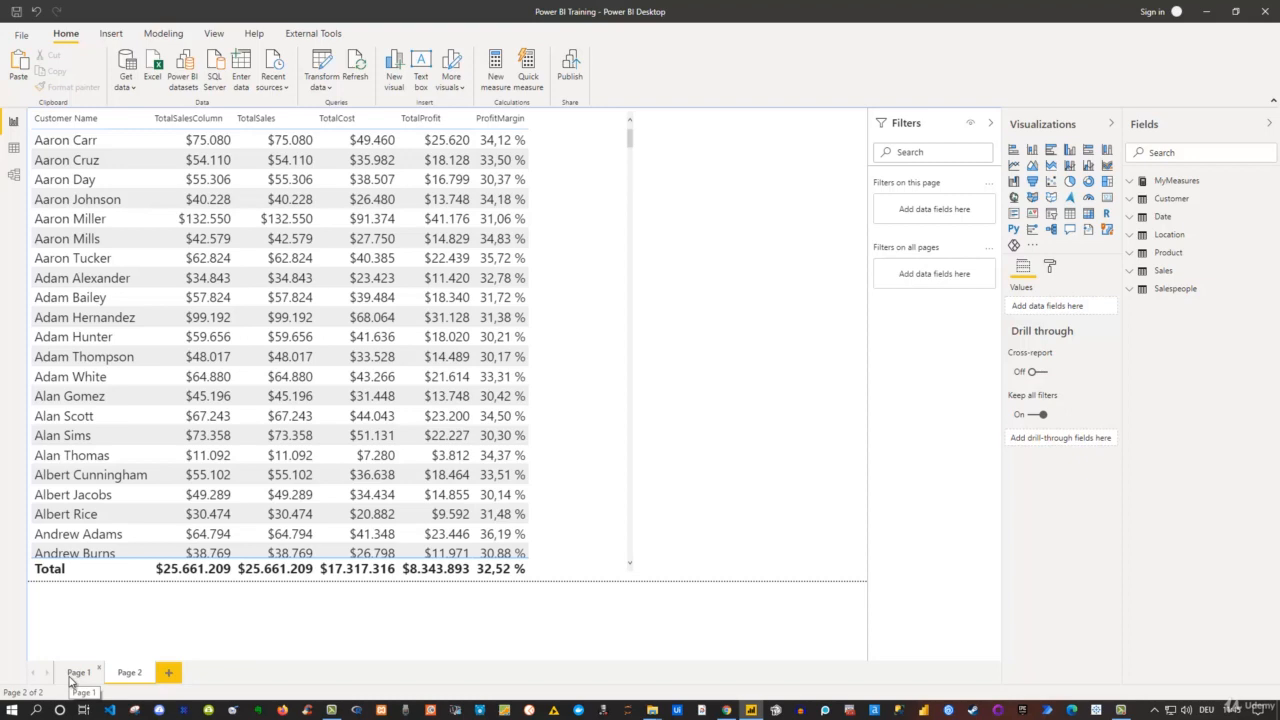
Rename the first report page as Intro to Measues and the second page as Flexibility.
left_click(74, 676)
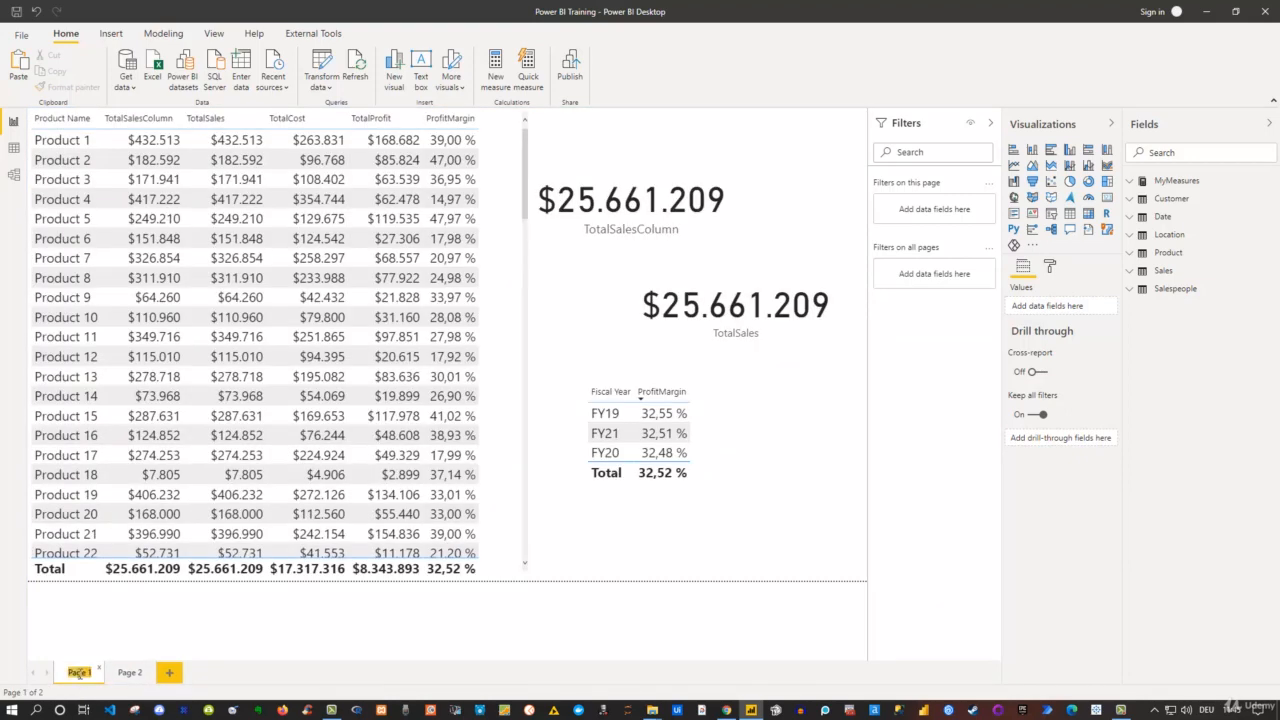
type("Intro to Measues")
key("Return")
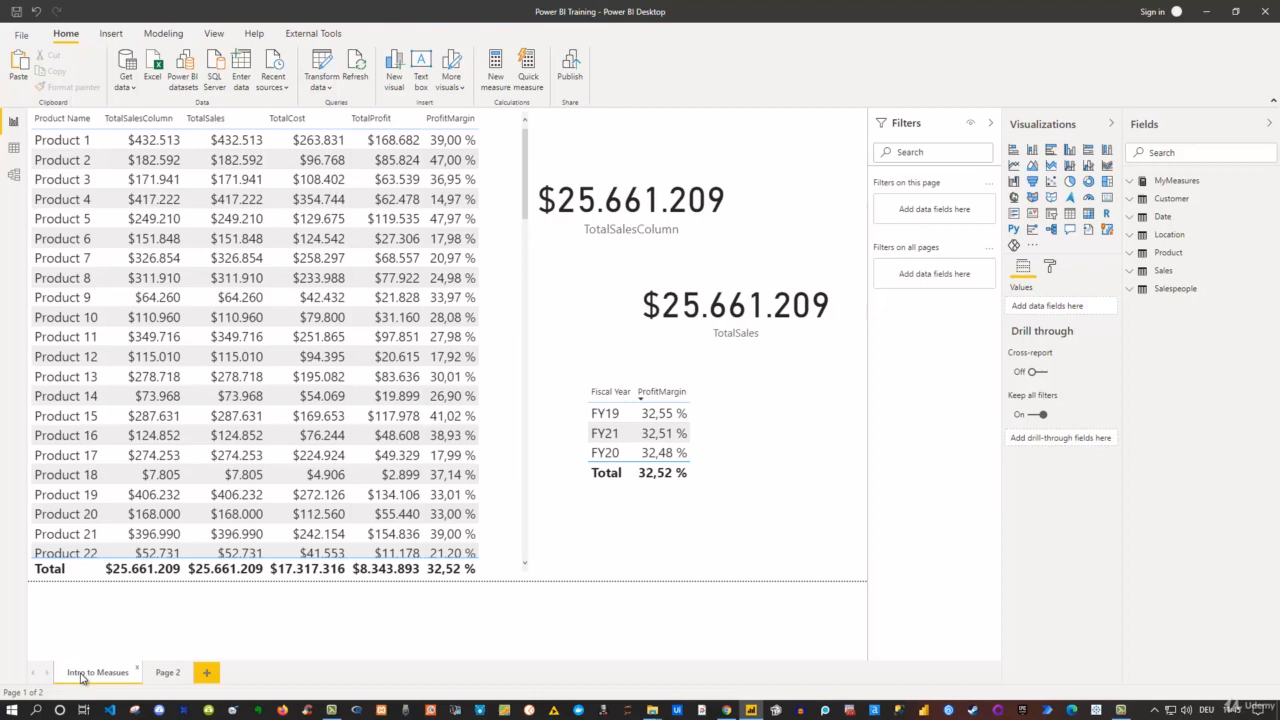
left_click(158, 676)
double_click(156, 677)
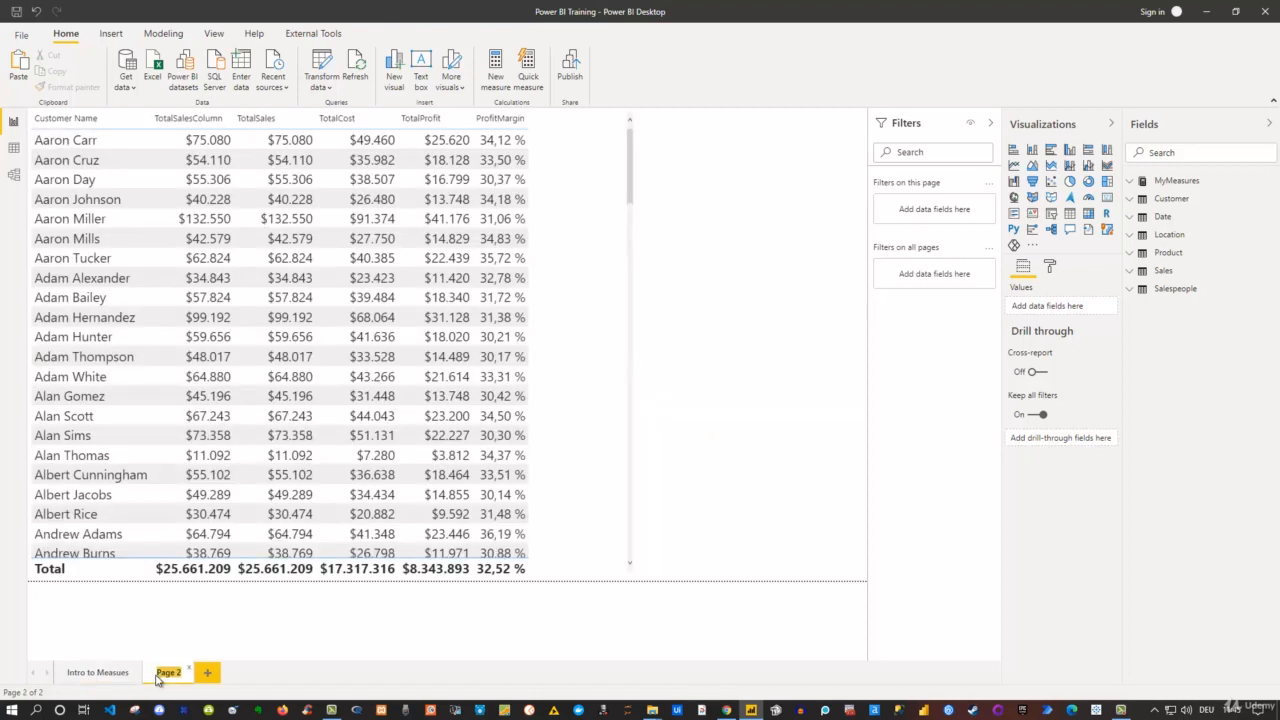
type("Flexibility")
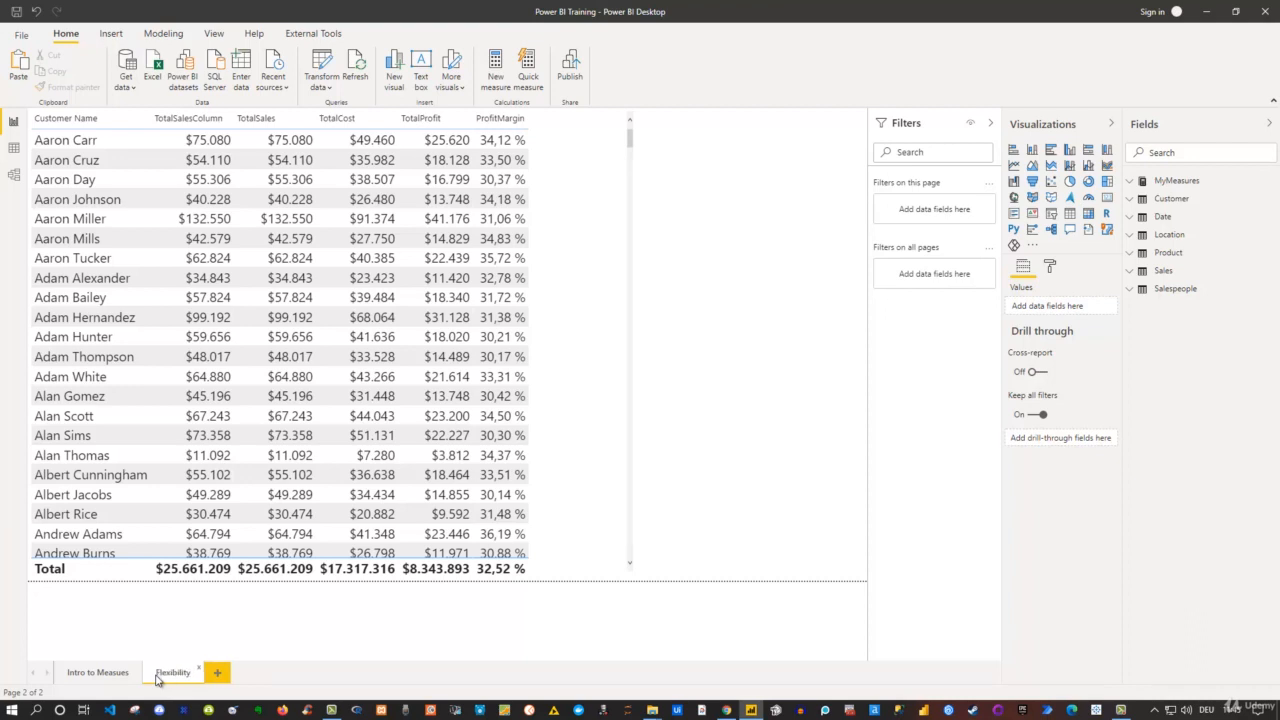
key("Return")
Add a new report page and inspect the Date table's relationship to the Sales table in the data model.
left_click(217, 674)
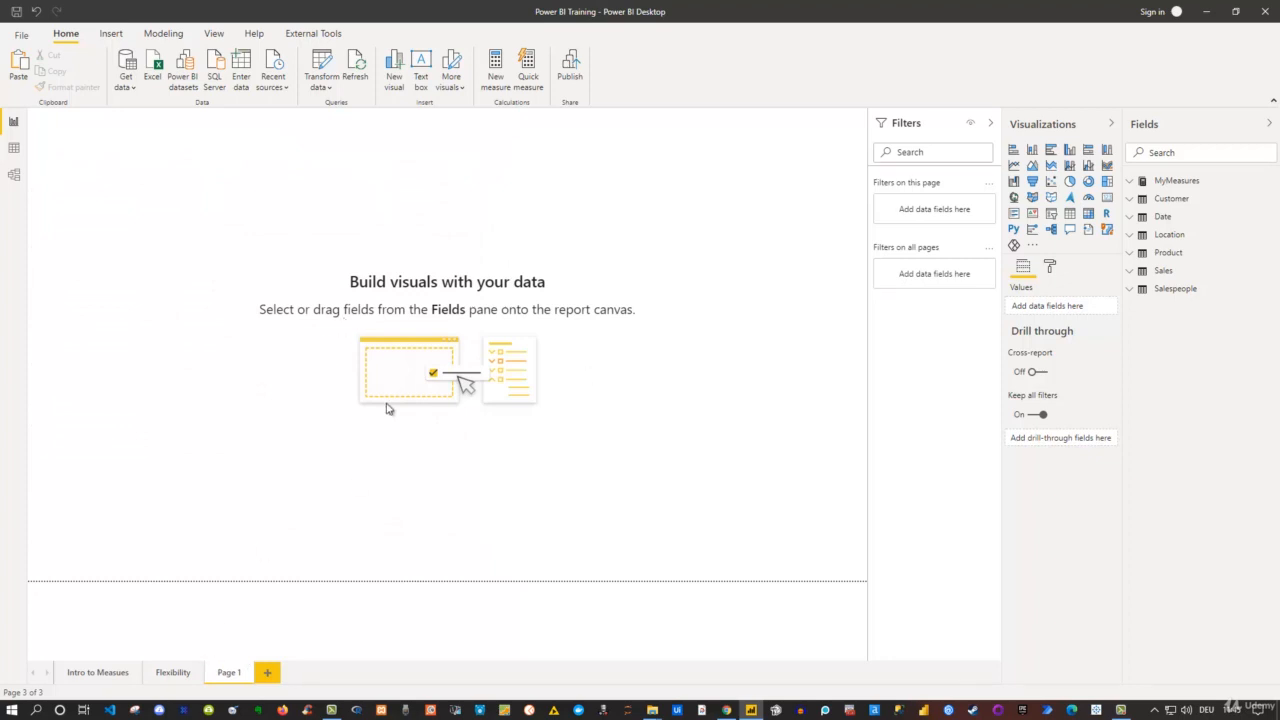
left_click(1136, 218)
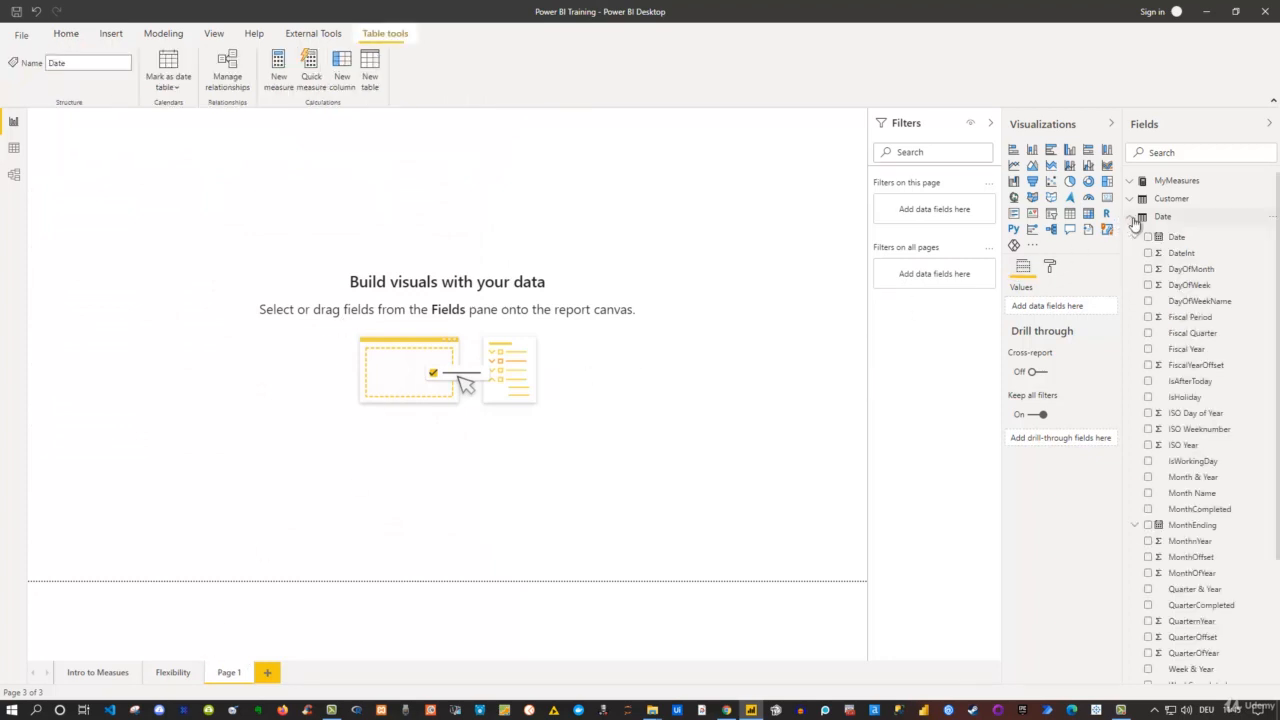
left_click(14, 178)
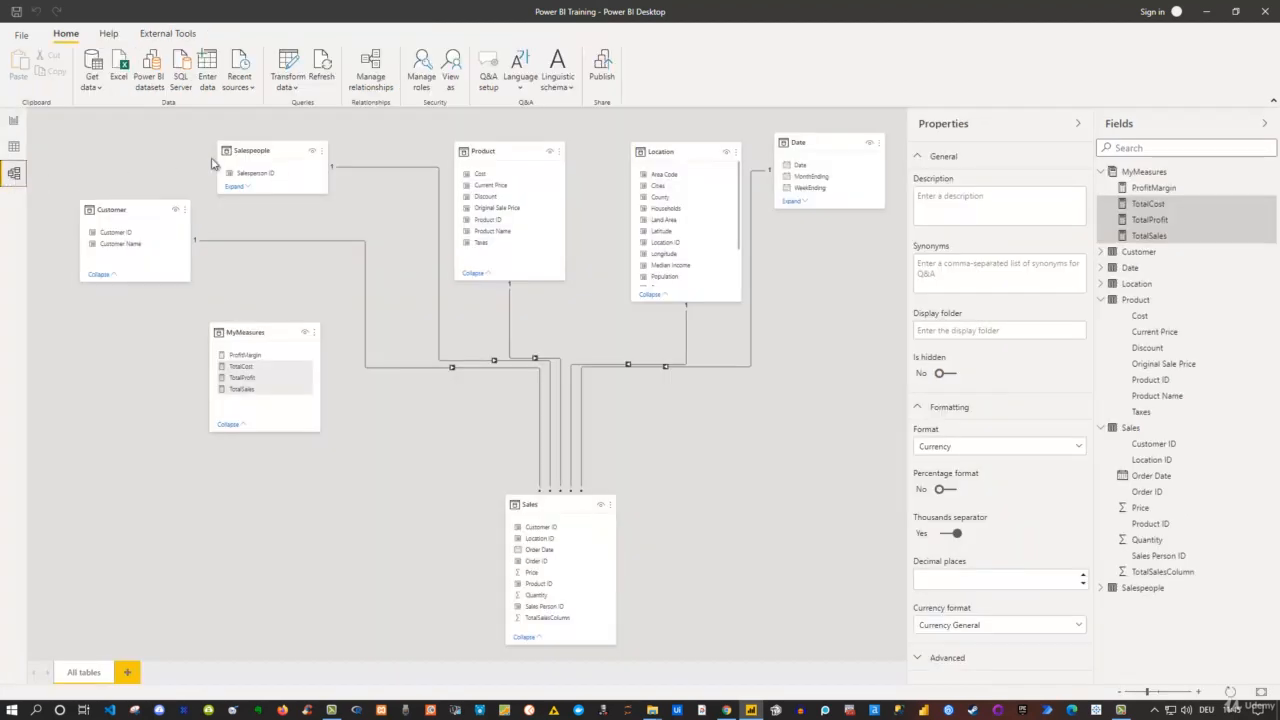
left_click(837, 141)
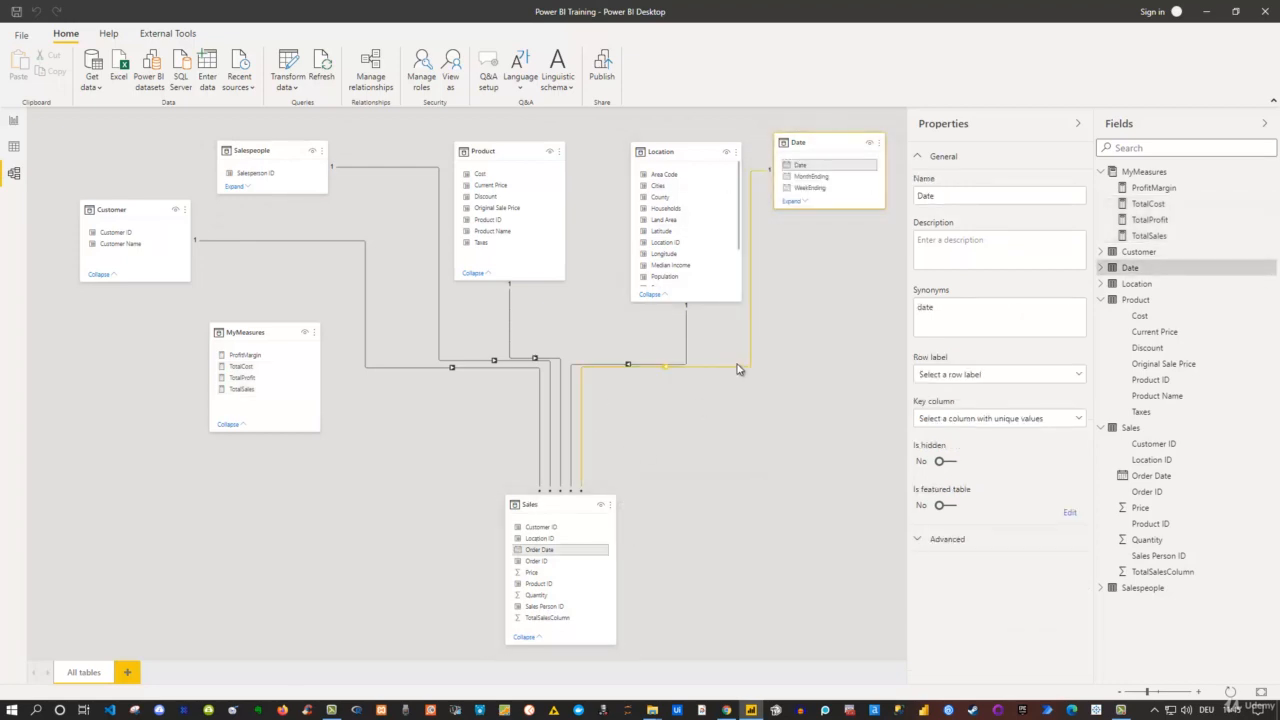
left_click(15, 122)
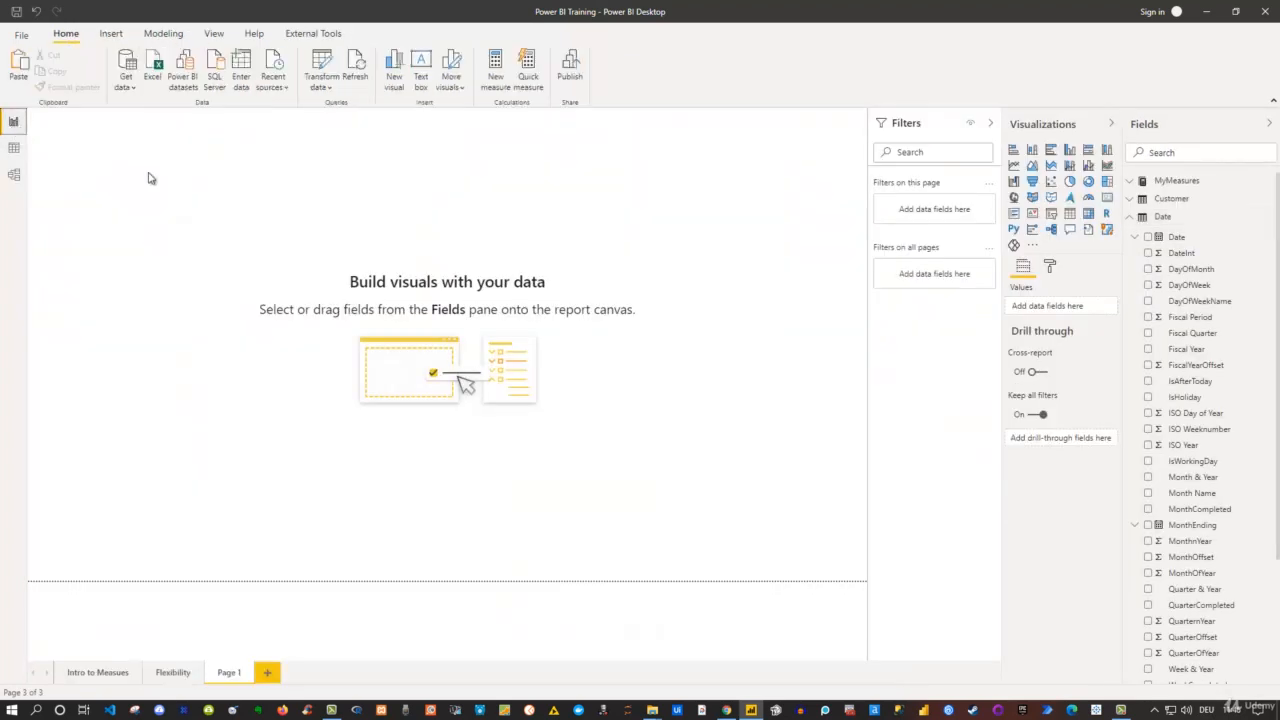
Create a widened column chart with the Date hierarchy on the axis and the TotalSales measure as values.
left_click(1150, 240)
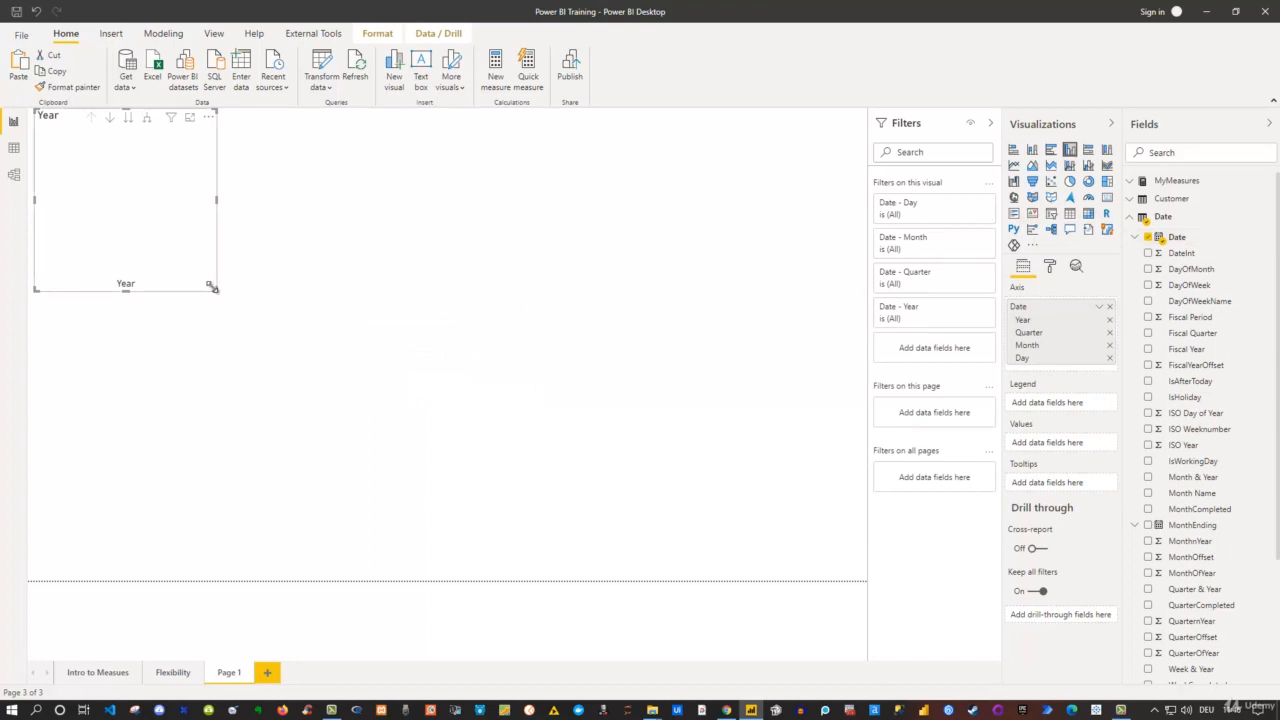
left_click_drag(213, 290, 415, 305)
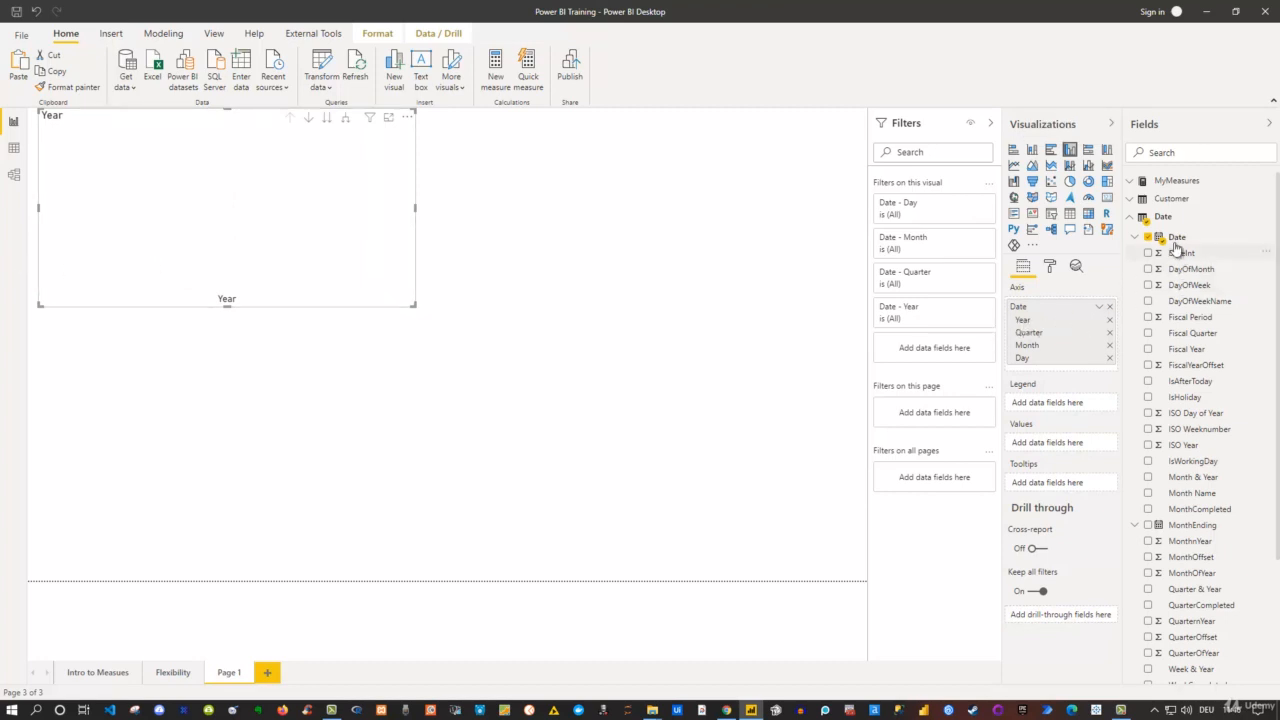
left_click(1133, 186)
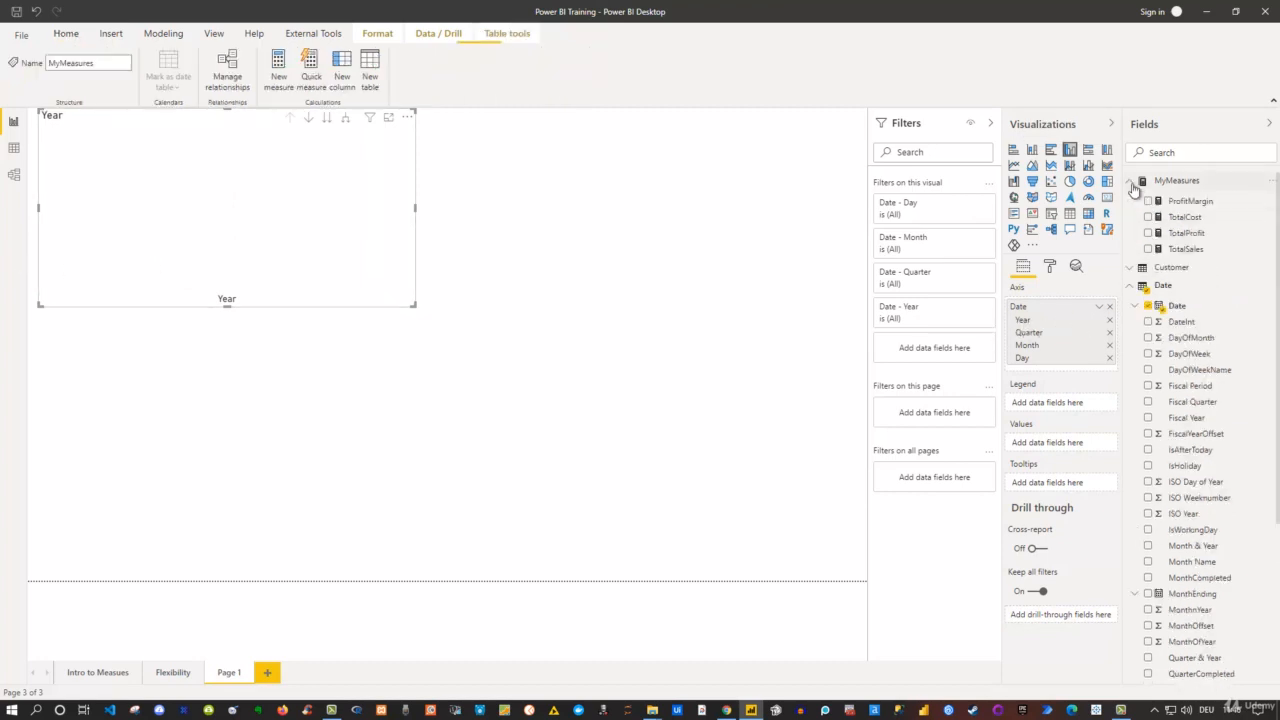
left_click(1148, 249)
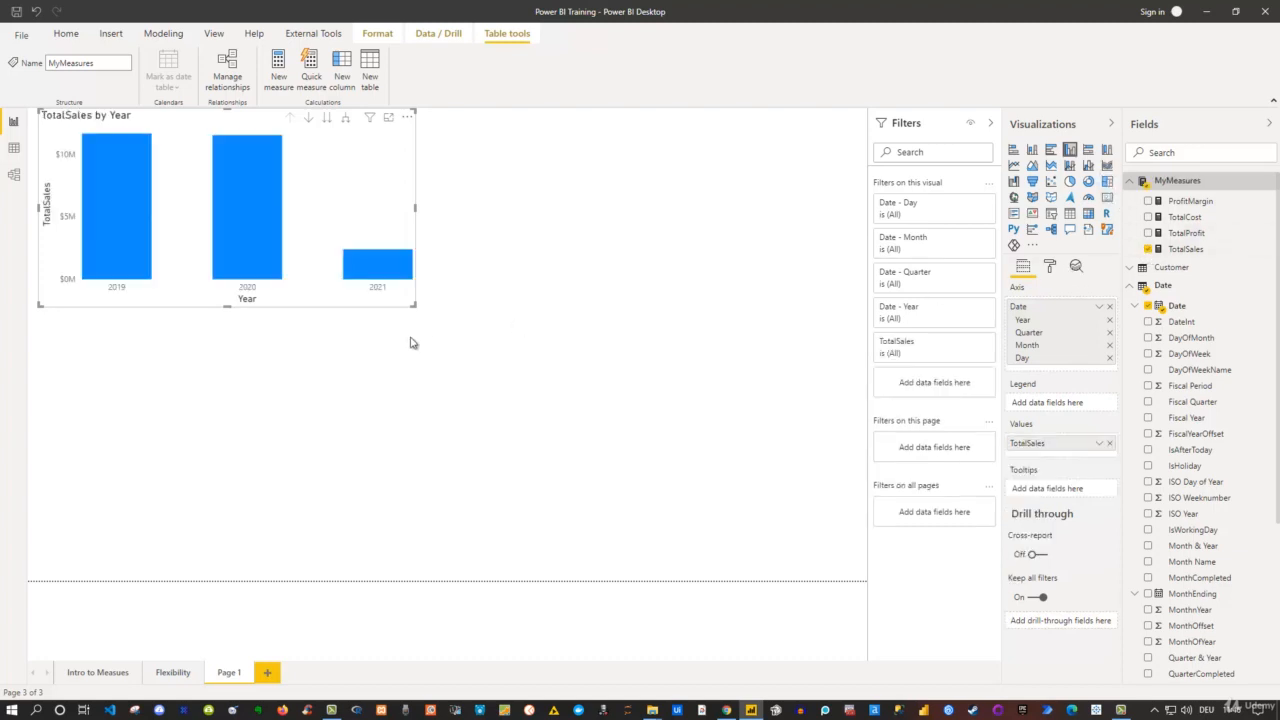
Enlarge the TotalSales by Year chart and move it slightly away from the page's upper edge.
left_click_drag(415, 305, 651, 411)
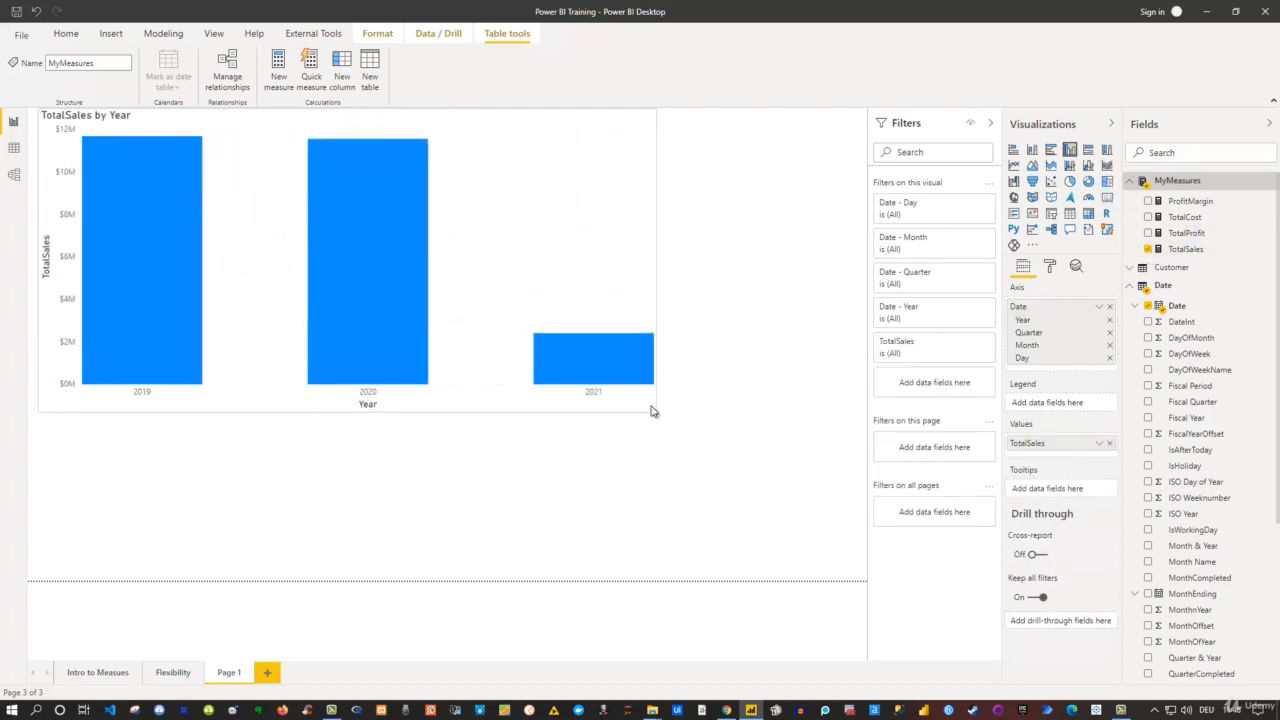
left_click_drag(403, 137, 423, 175)
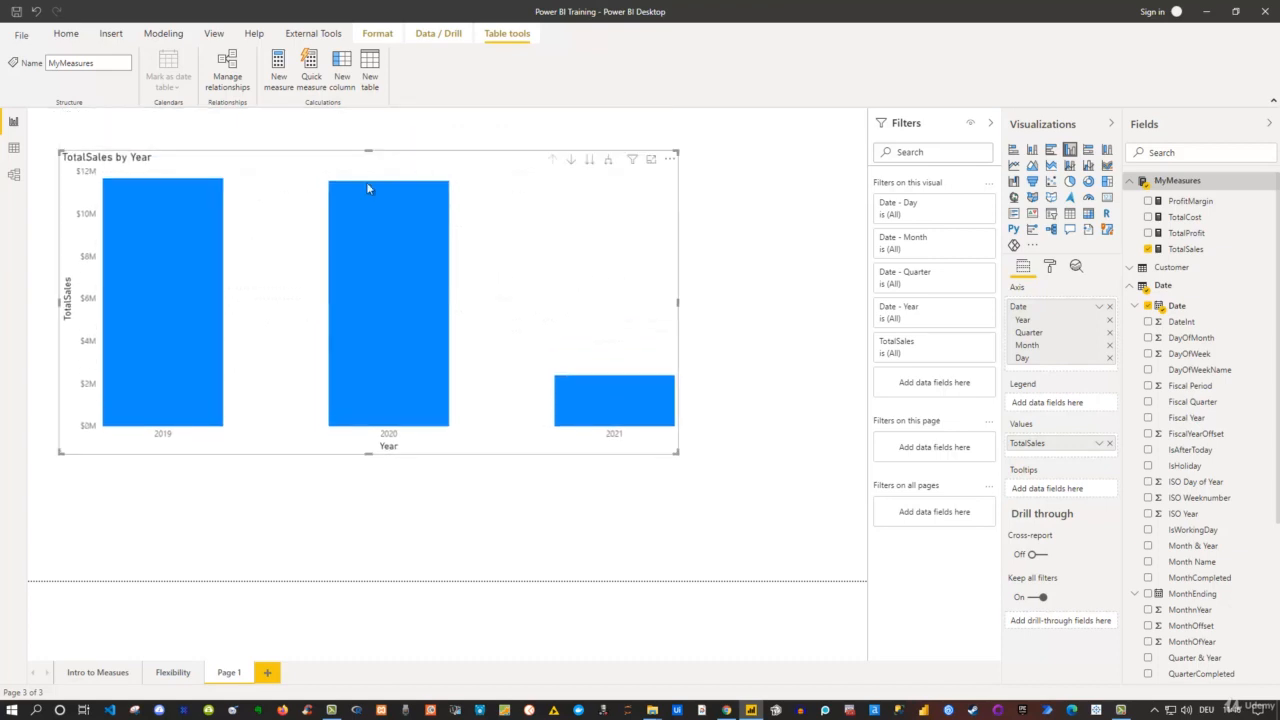
mouse_move(430, 260)
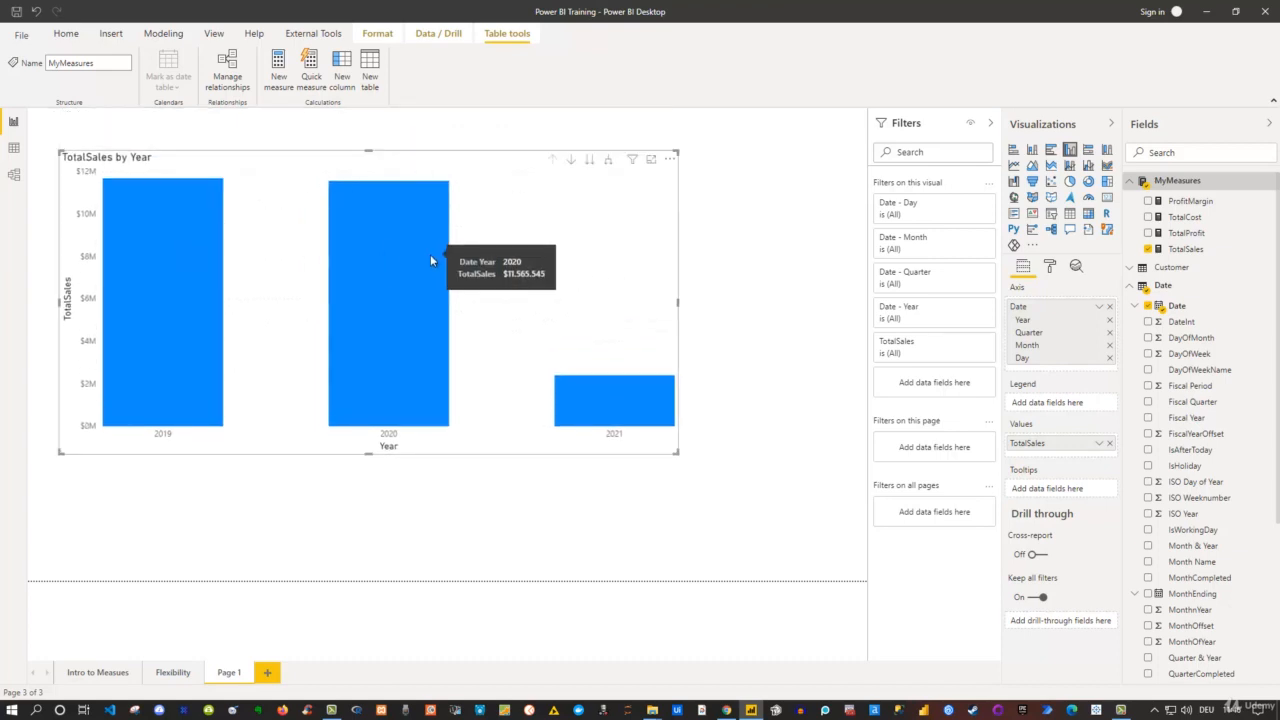
mouse_move(603, 412)
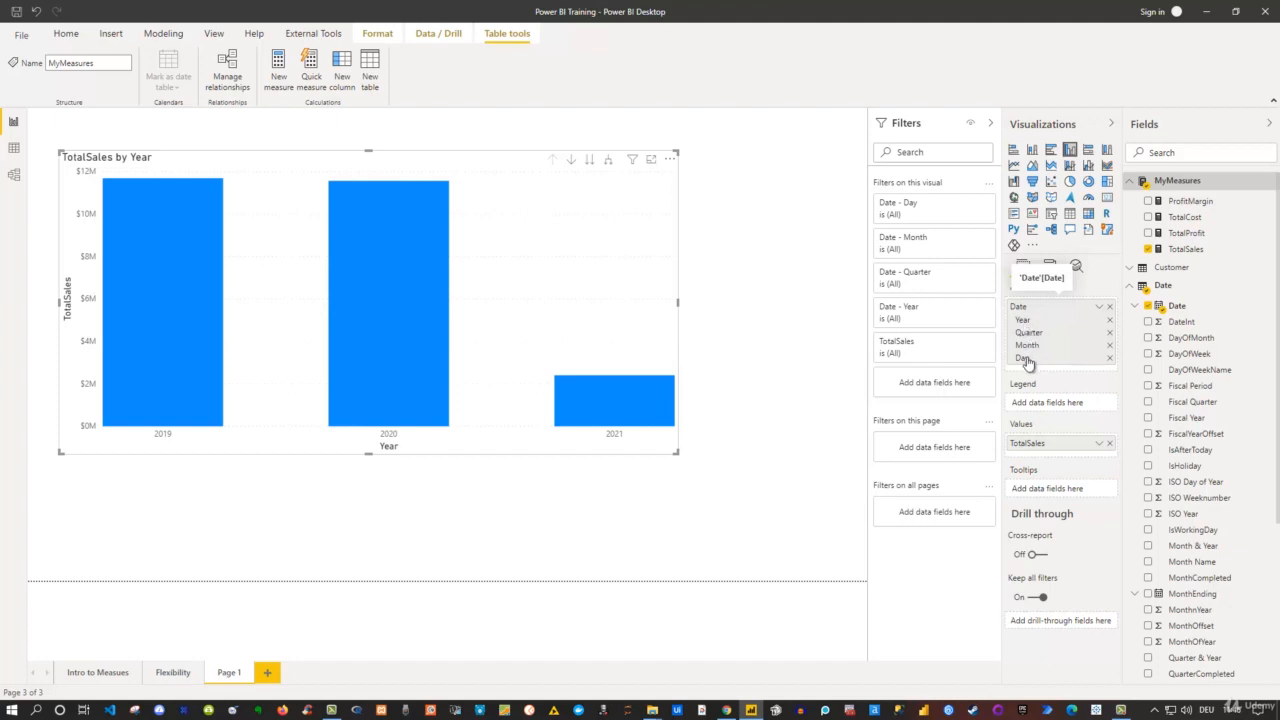
Switch the chart to the next hierarchy level repeatedly, viewing TotalSales by quarter, by month and by day.
left_click(590, 163)
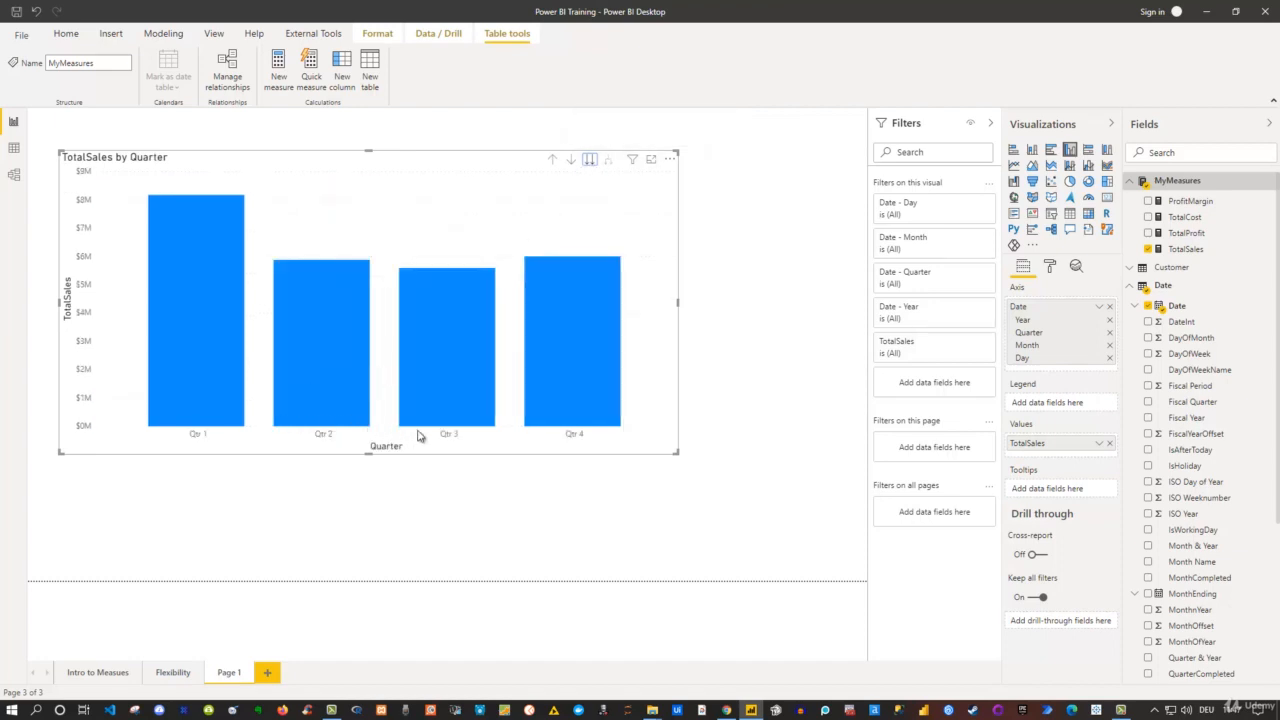
left_click(588, 163)
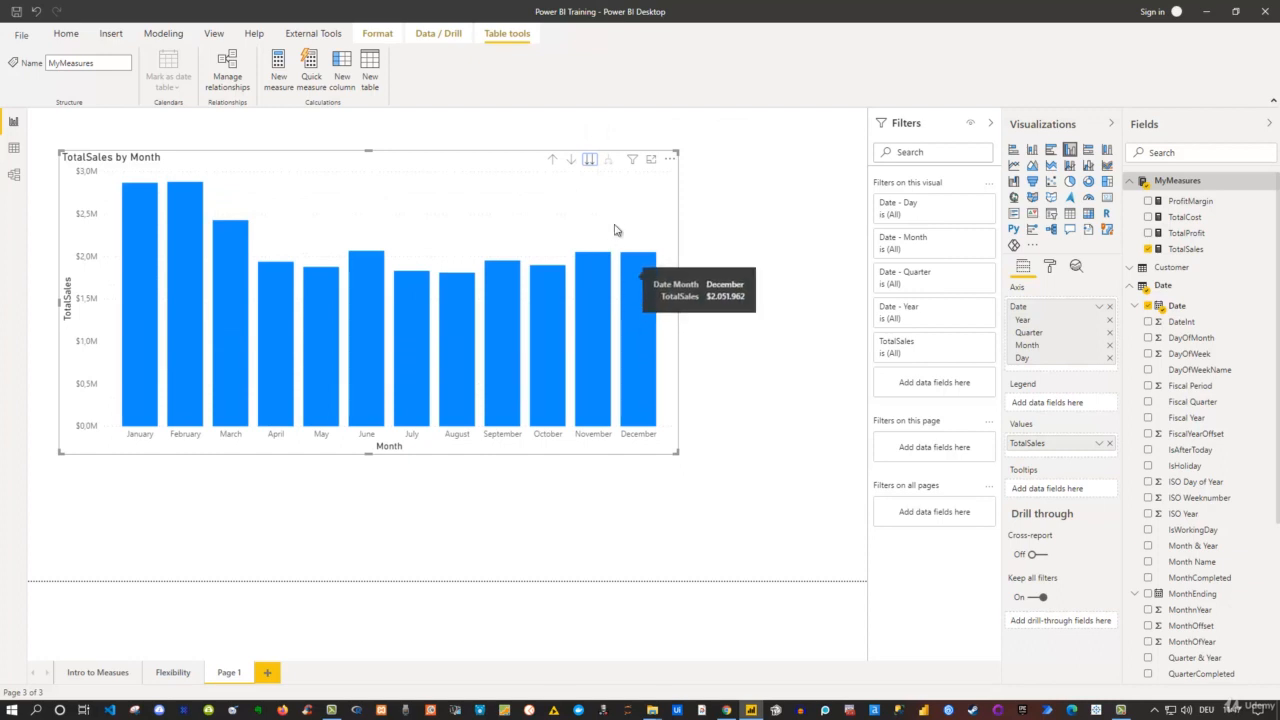
left_click(591, 161)
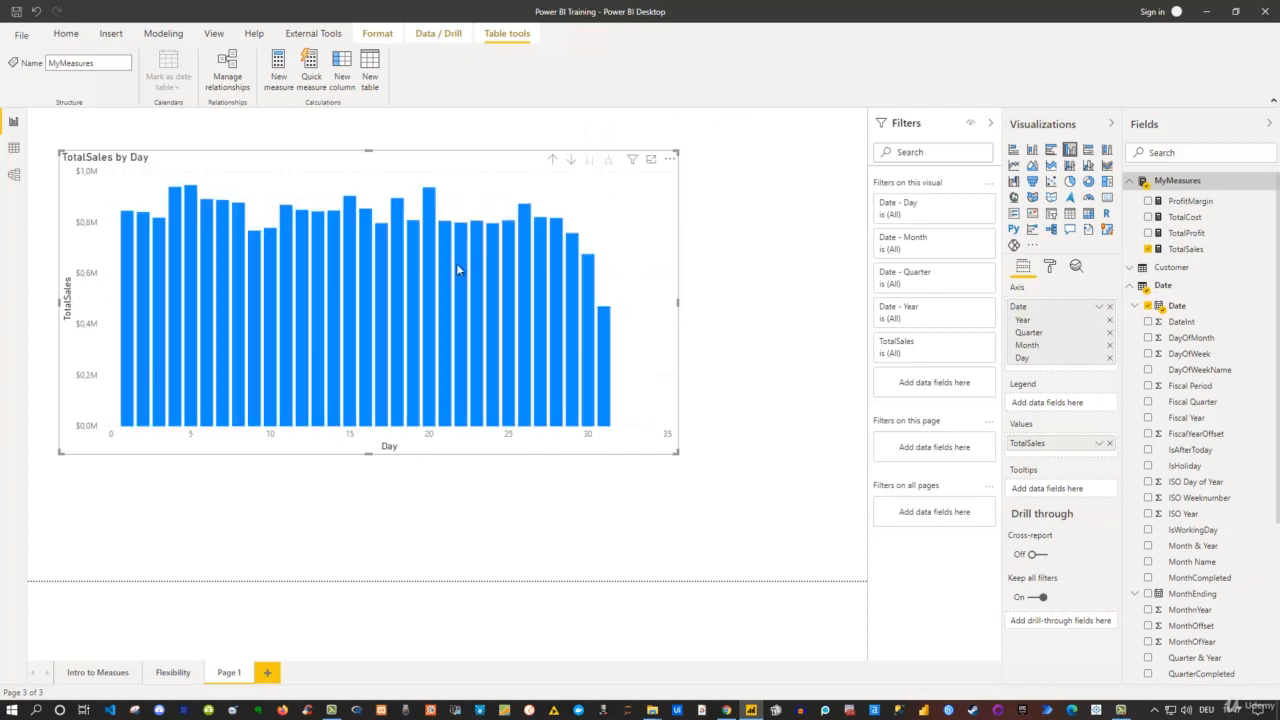
mouse_move(128, 430)
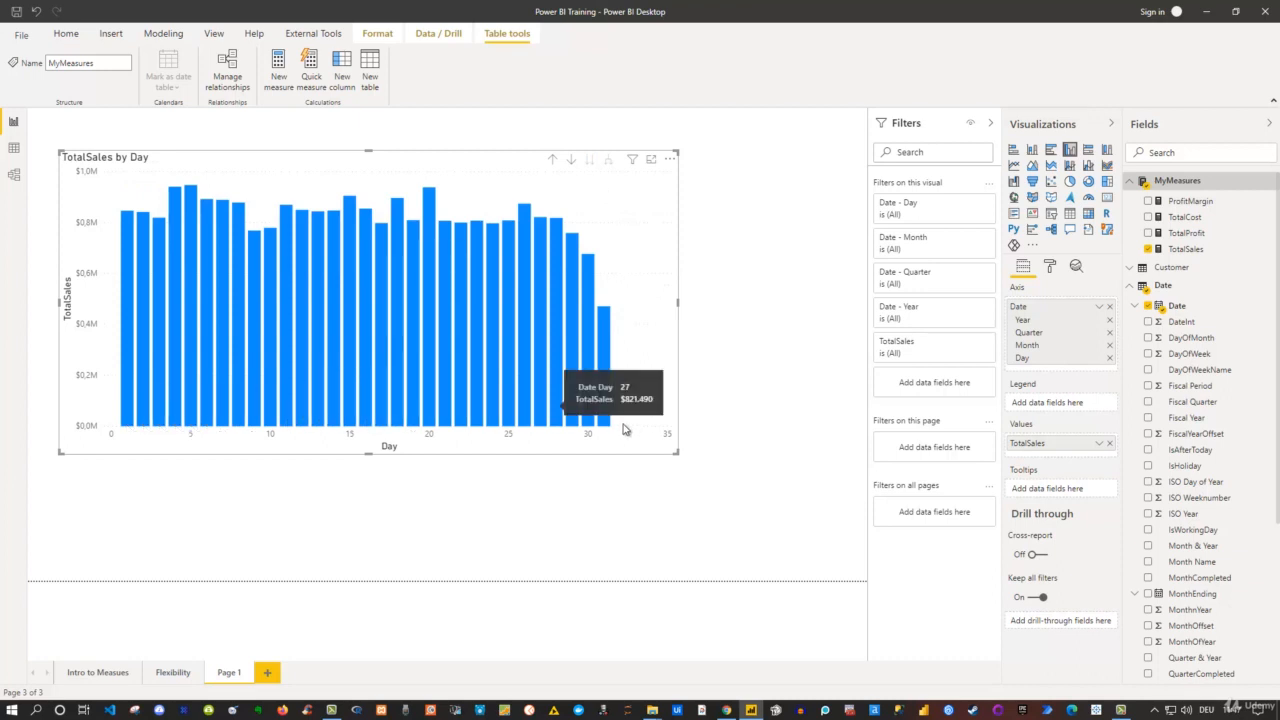
mouse_move(602, 427)
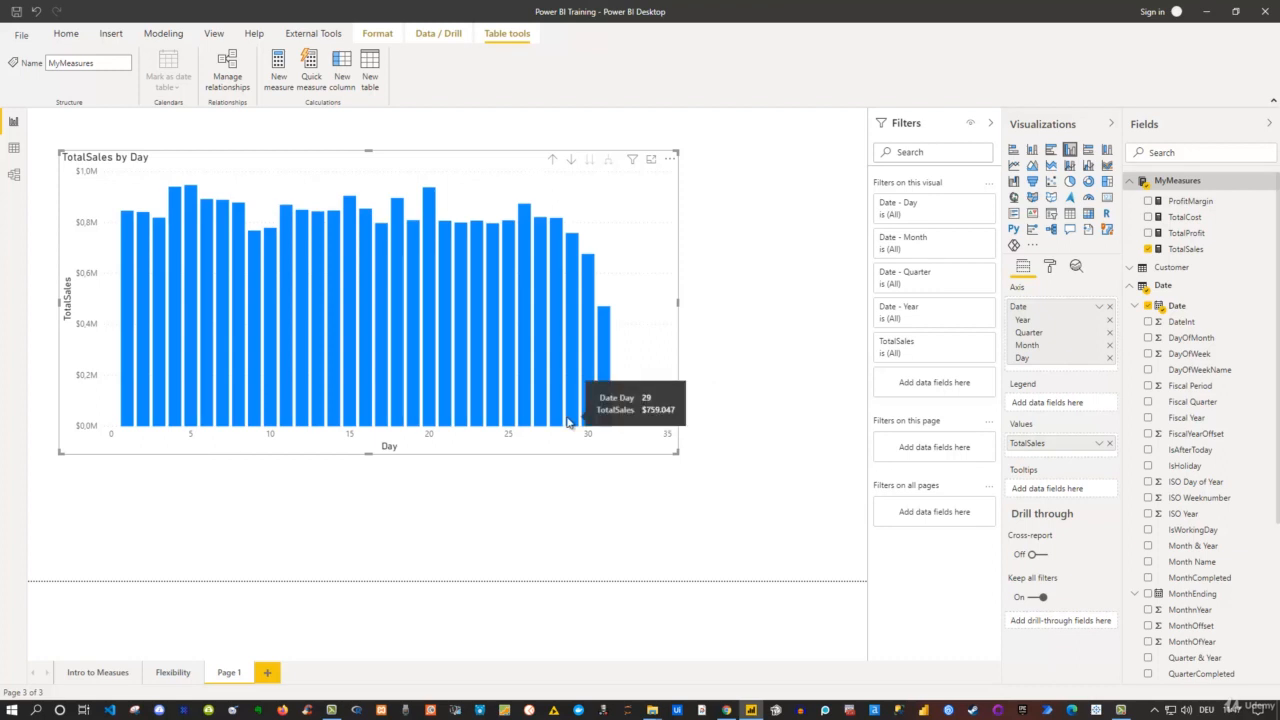
Drill the chart up from the day level through month and quarter back to the year level.
left_click(553, 161)
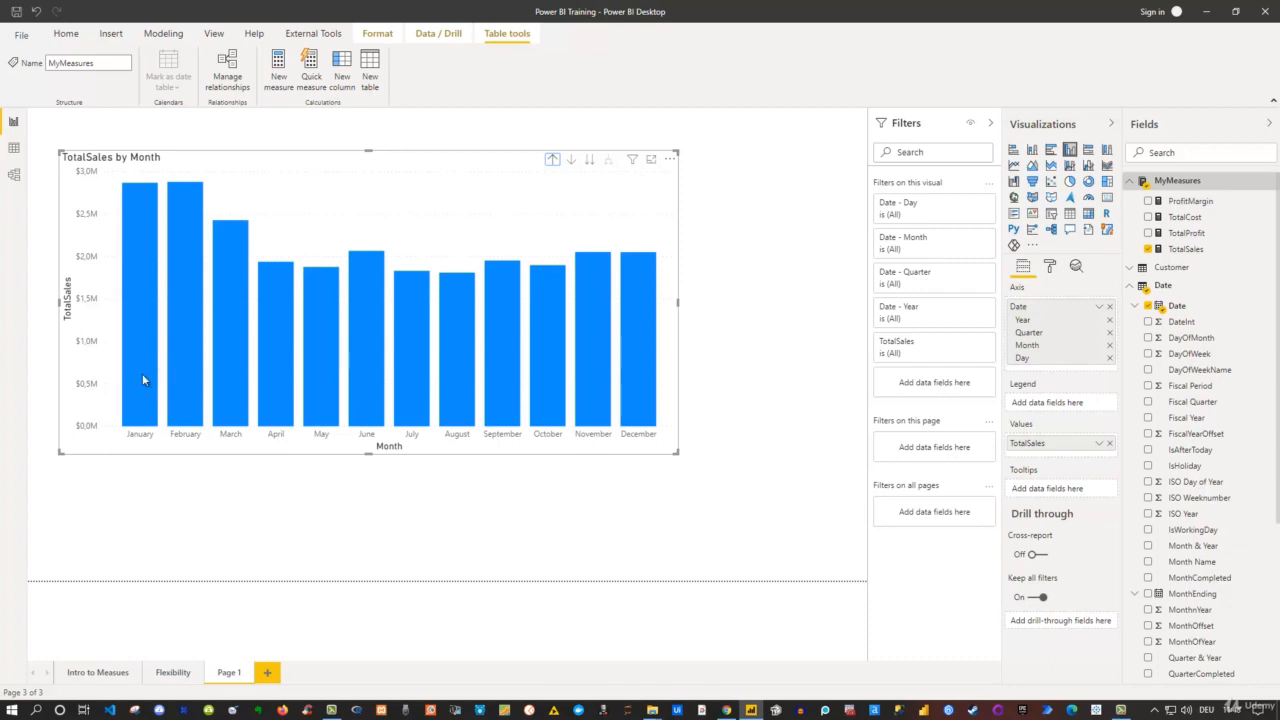
mouse_move(142, 377)
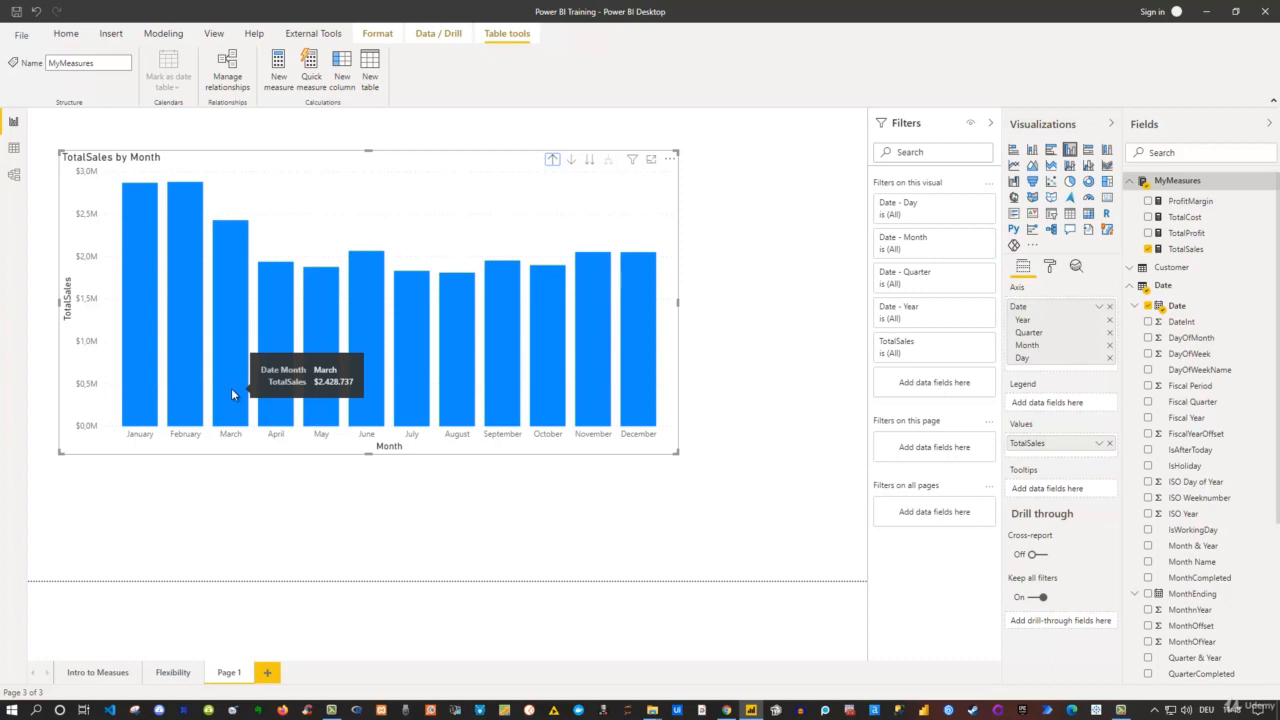
left_click(552, 161)
left_click(552, 162)
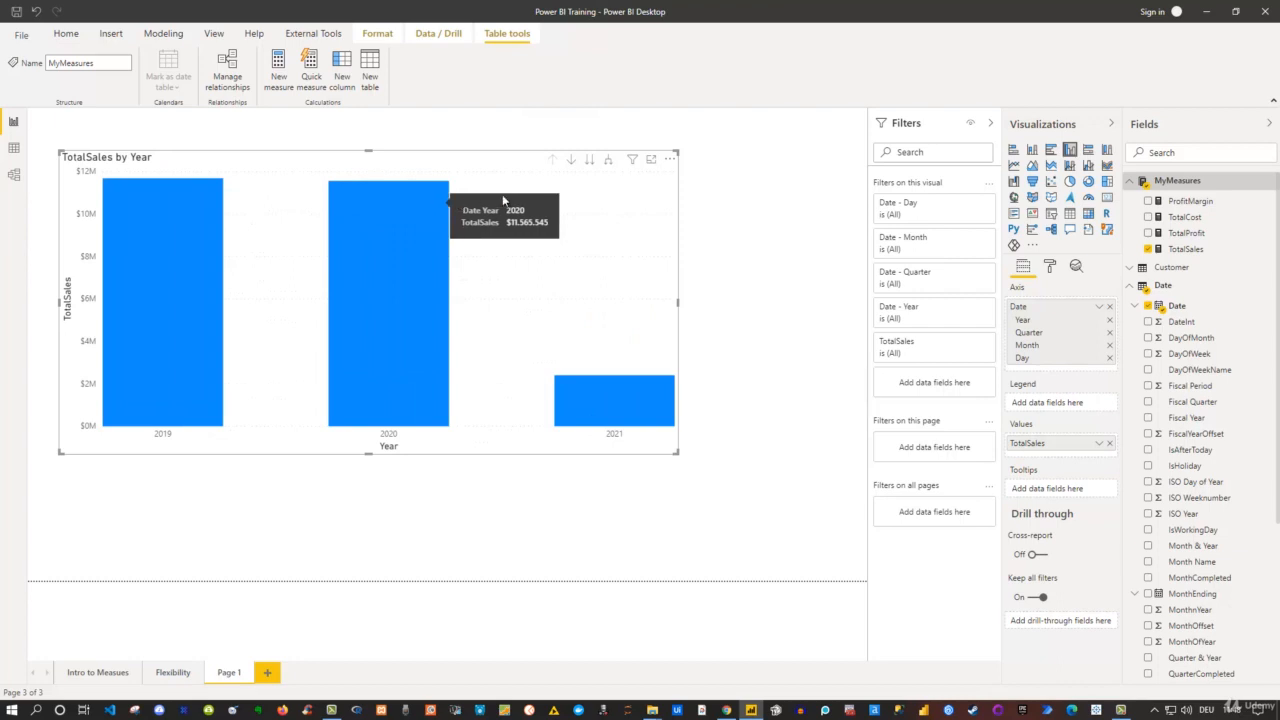
Expand the chart's hierarchy level by level from year down to quarter, month and day, and look through the daily columns.
left_click(608, 170)
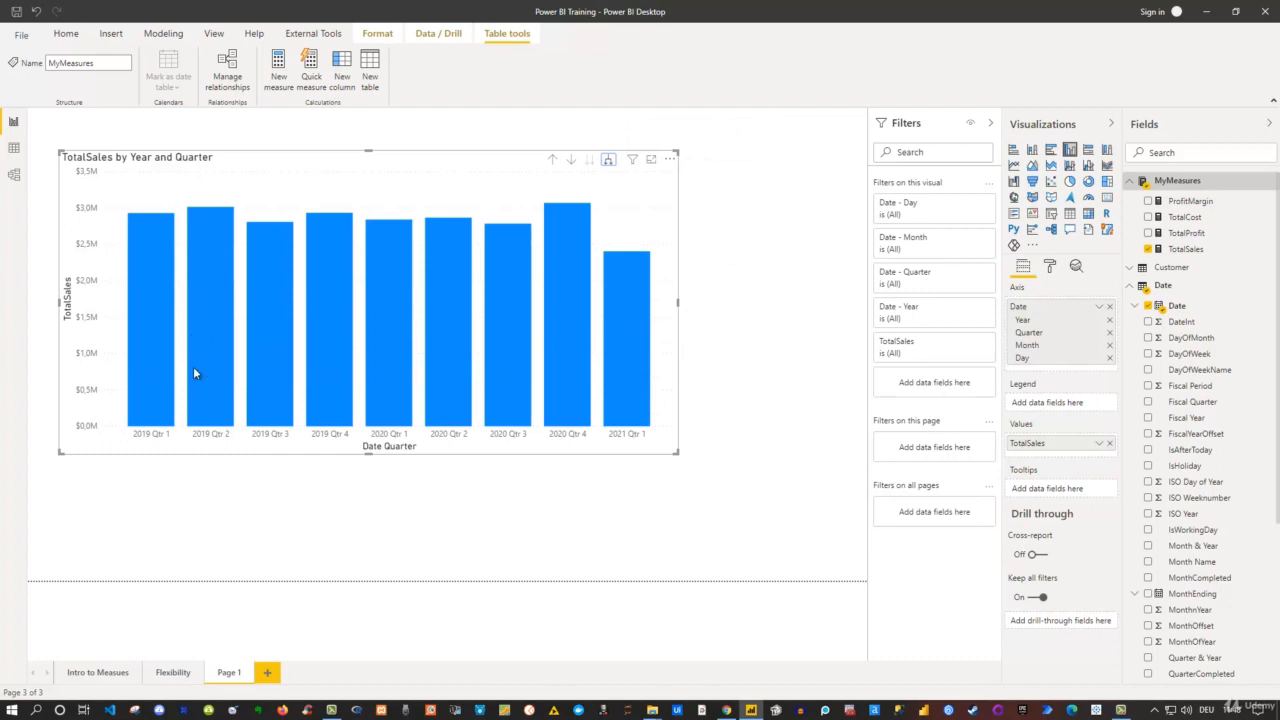
mouse_move(194, 366)
mouse_move(627, 406)
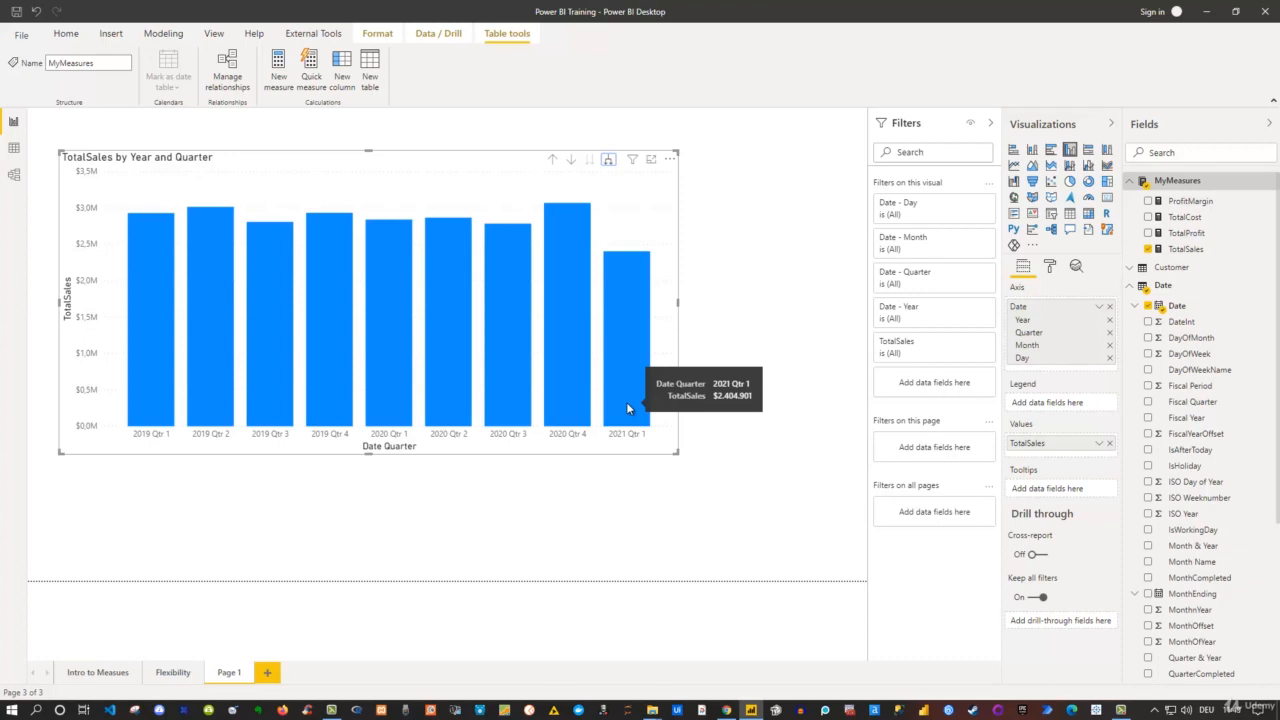
left_click(608, 162)
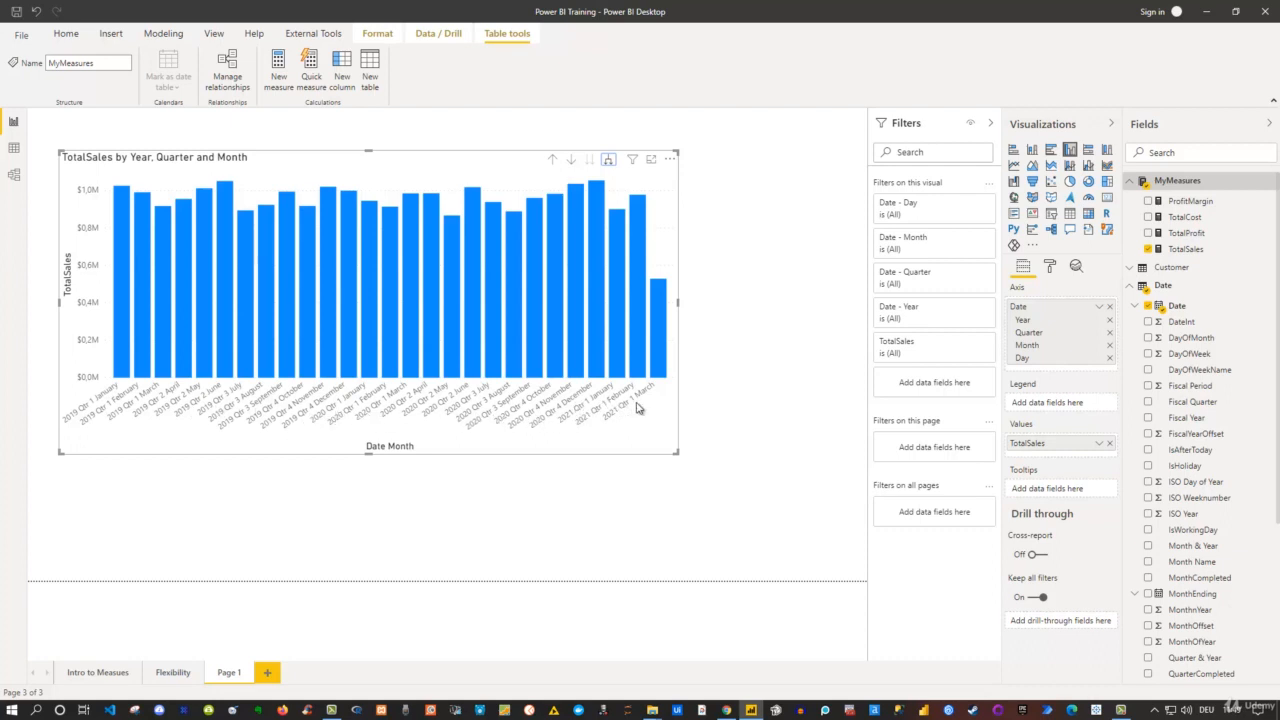
left_click(609, 161)
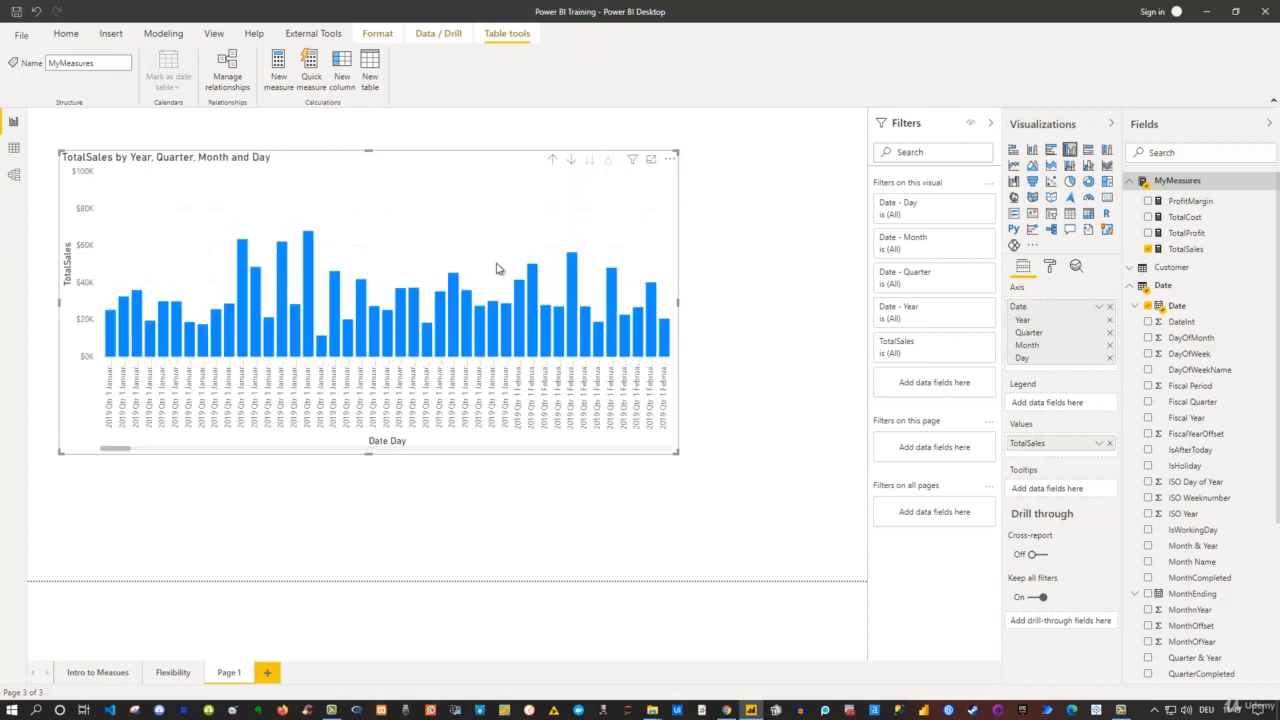
left_click_drag(140, 450, 98, 459)
Drill the expanded chart back up from the day level to TotalSales by year.
left_click(551, 162)
left_click(551, 162)
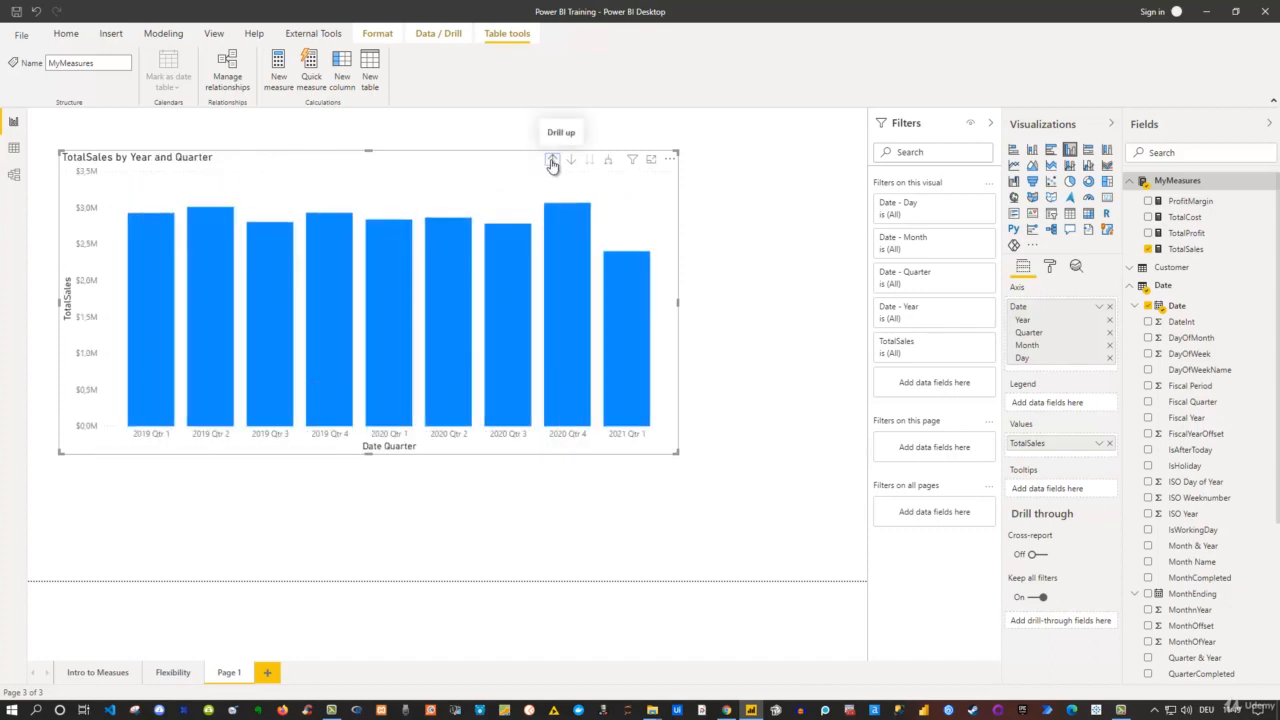
left_click(551, 162)
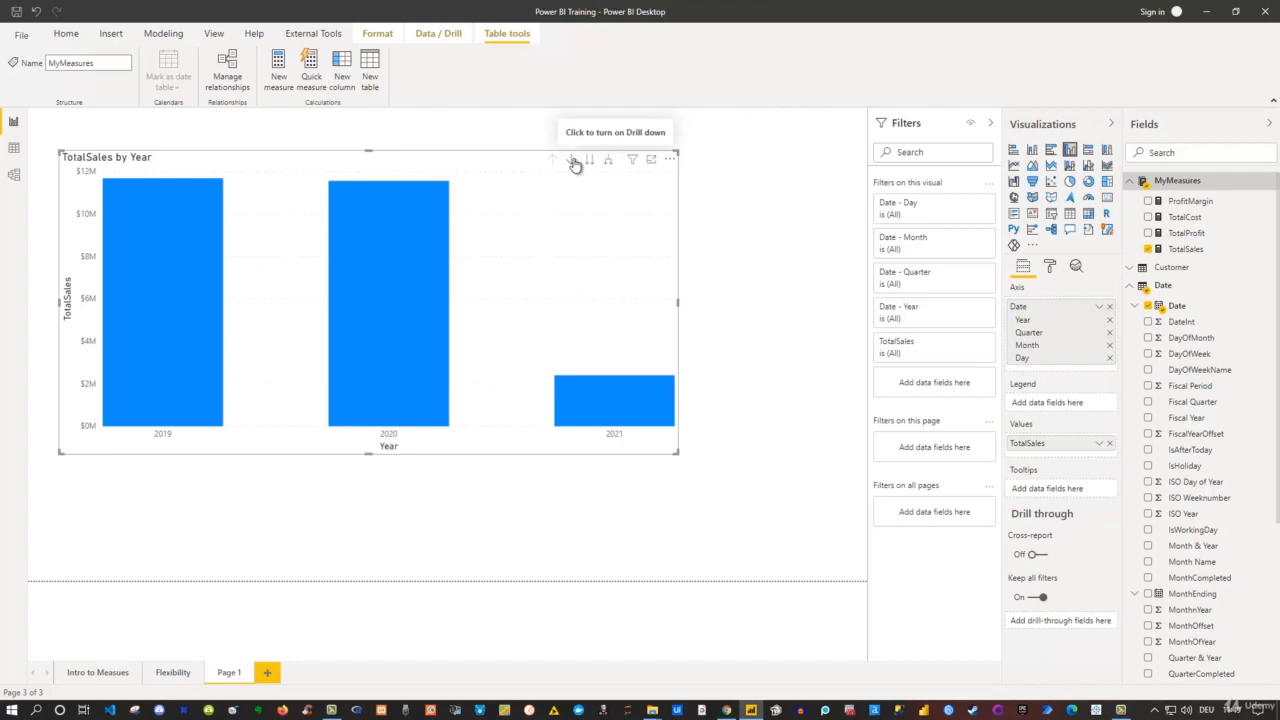
Turn on drill-down mode for the chart and drill into the 2021 column to show its quarters.
left_click(572, 160)
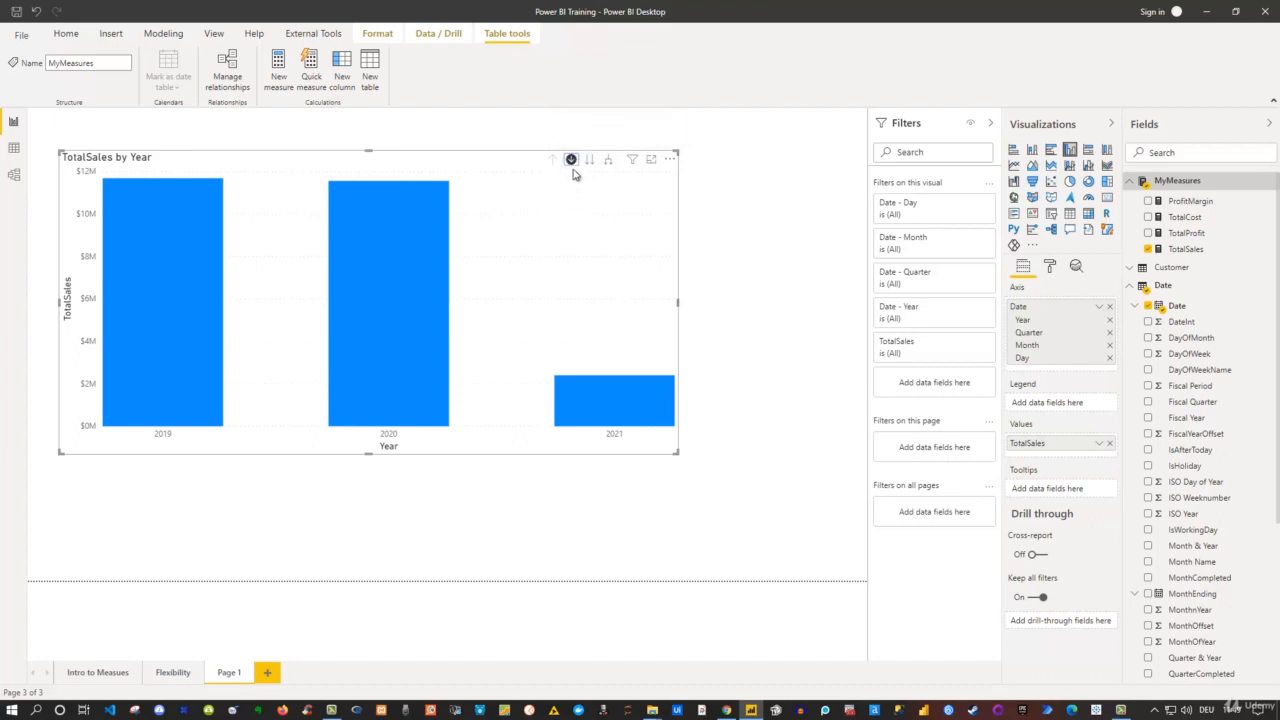
mouse_move(397, 324)
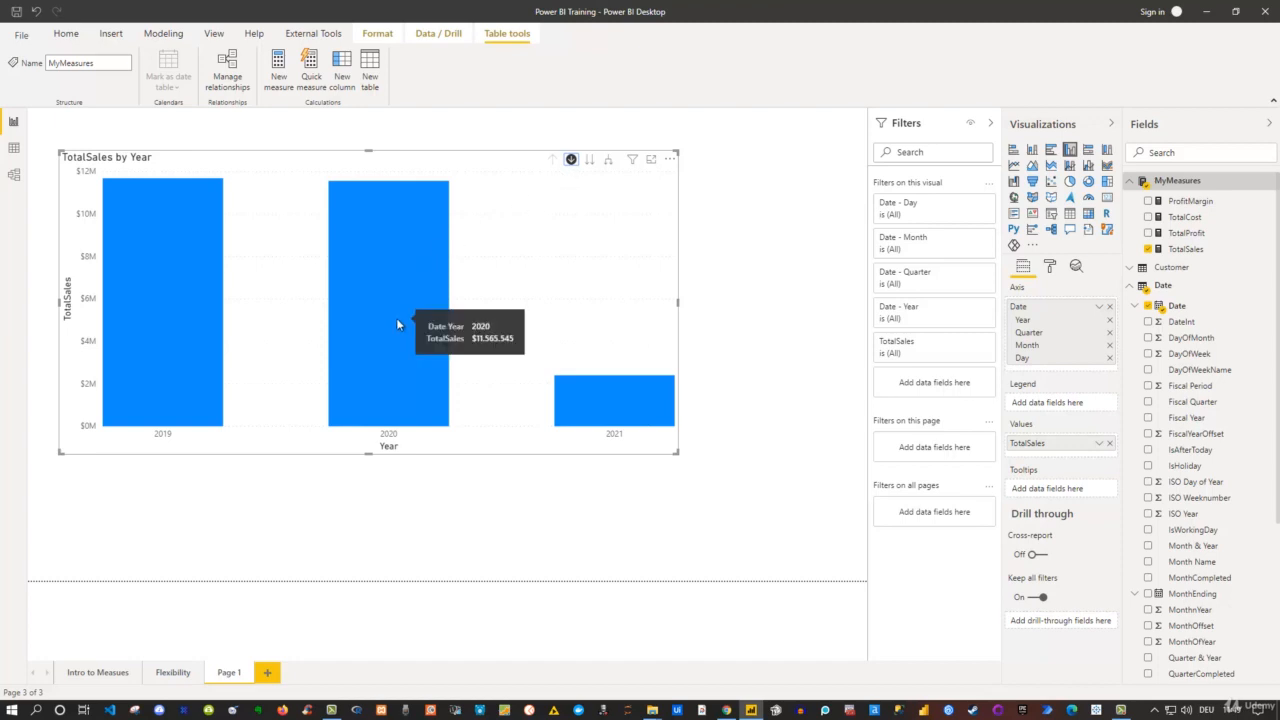
left_click(606, 403)
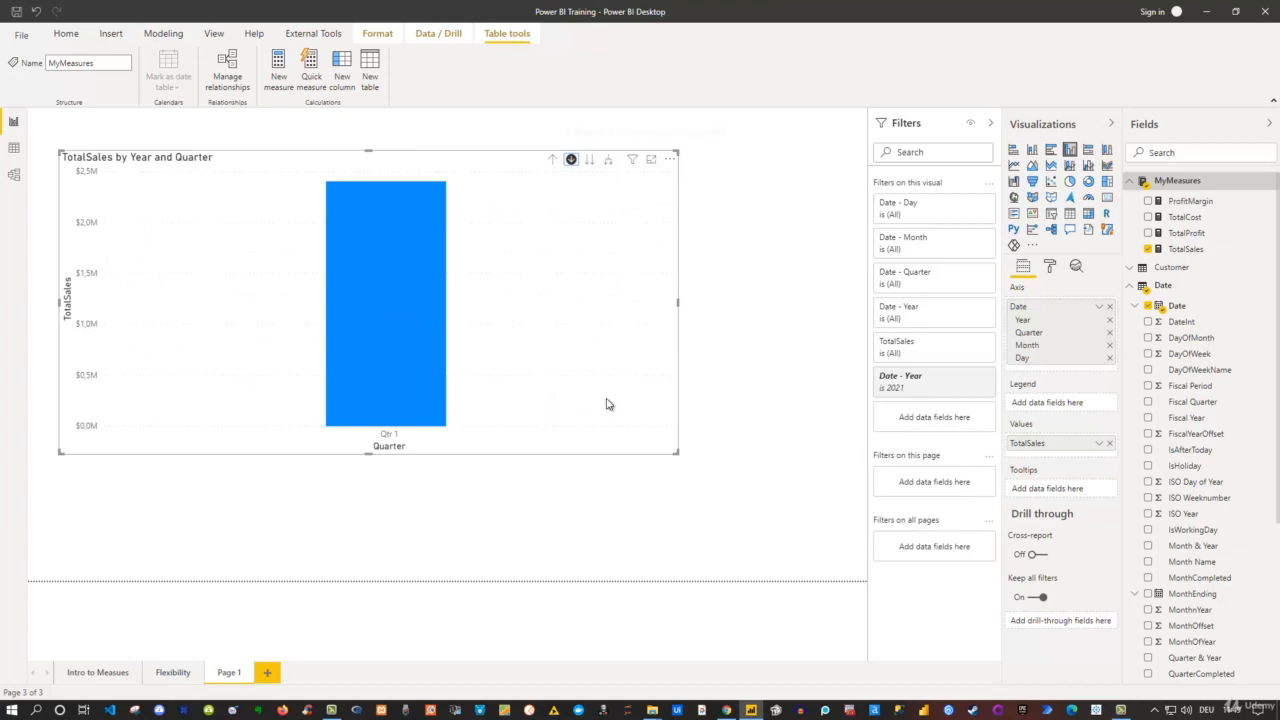
mouse_move(444, 381)
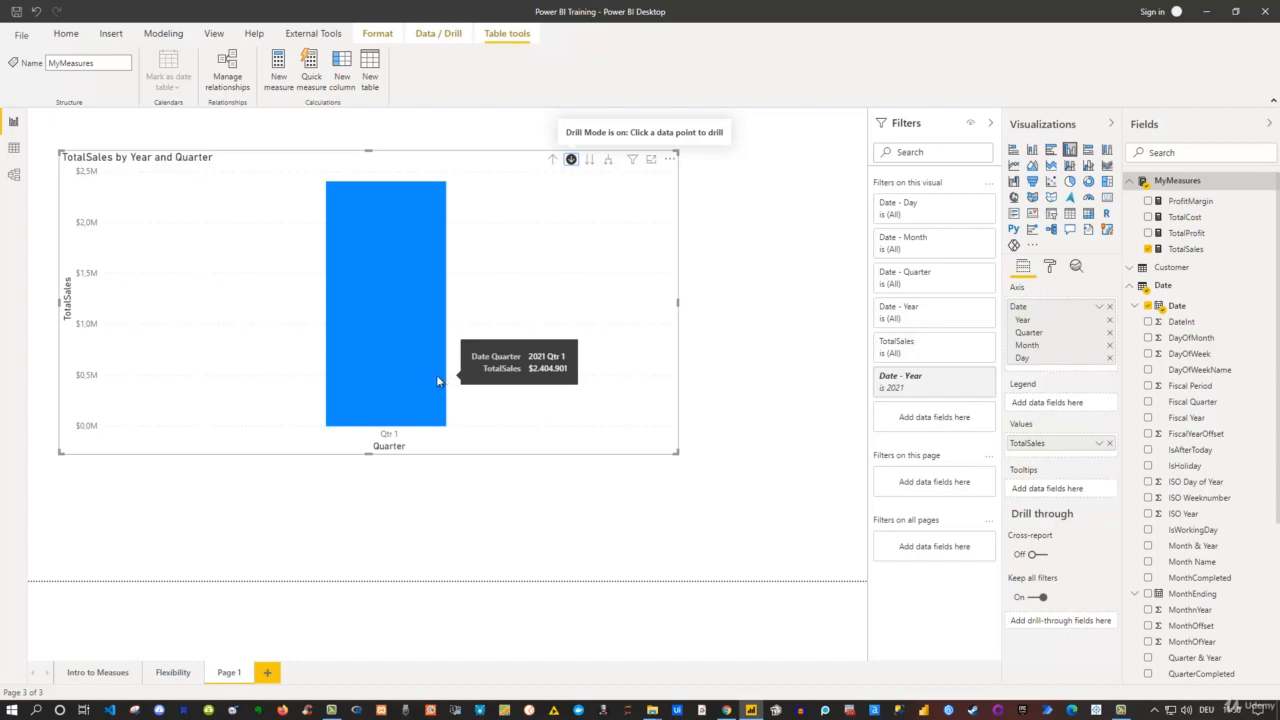
Drill into Qtr 1 of 2021 to view its monthly columns, and drill back up to the year level.
left_click(412, 346)
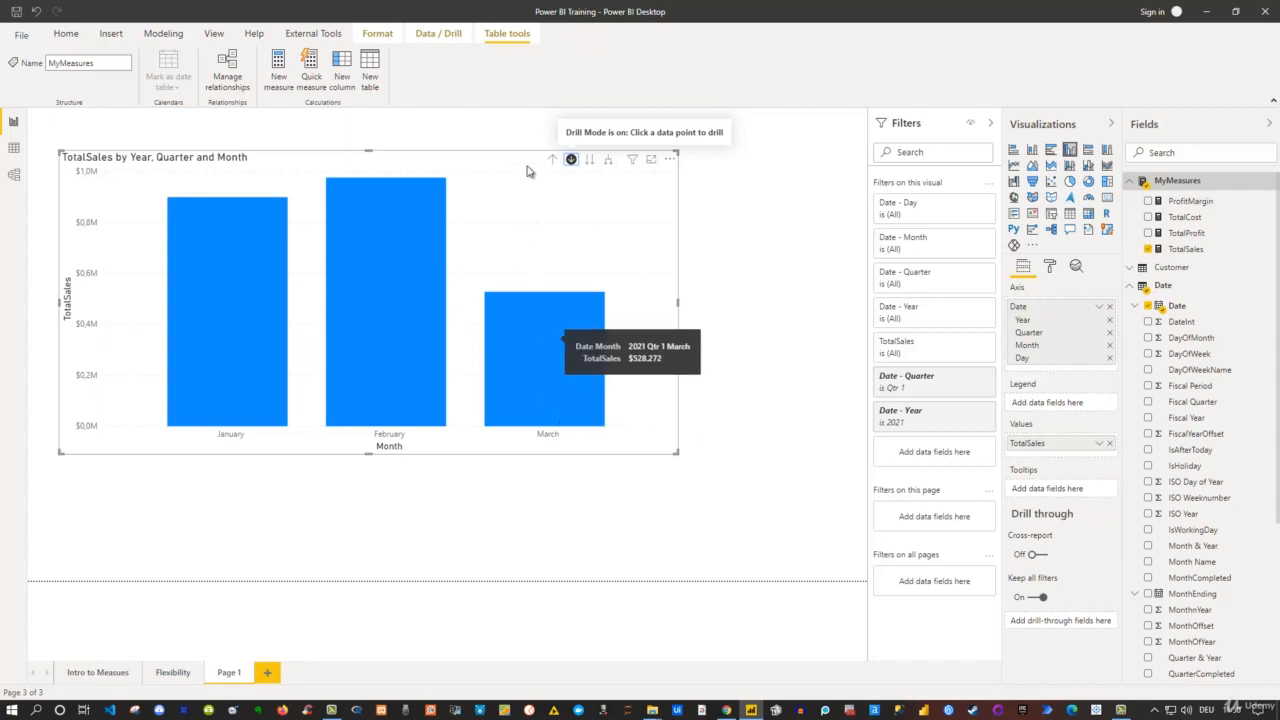
left_click(551, 160)
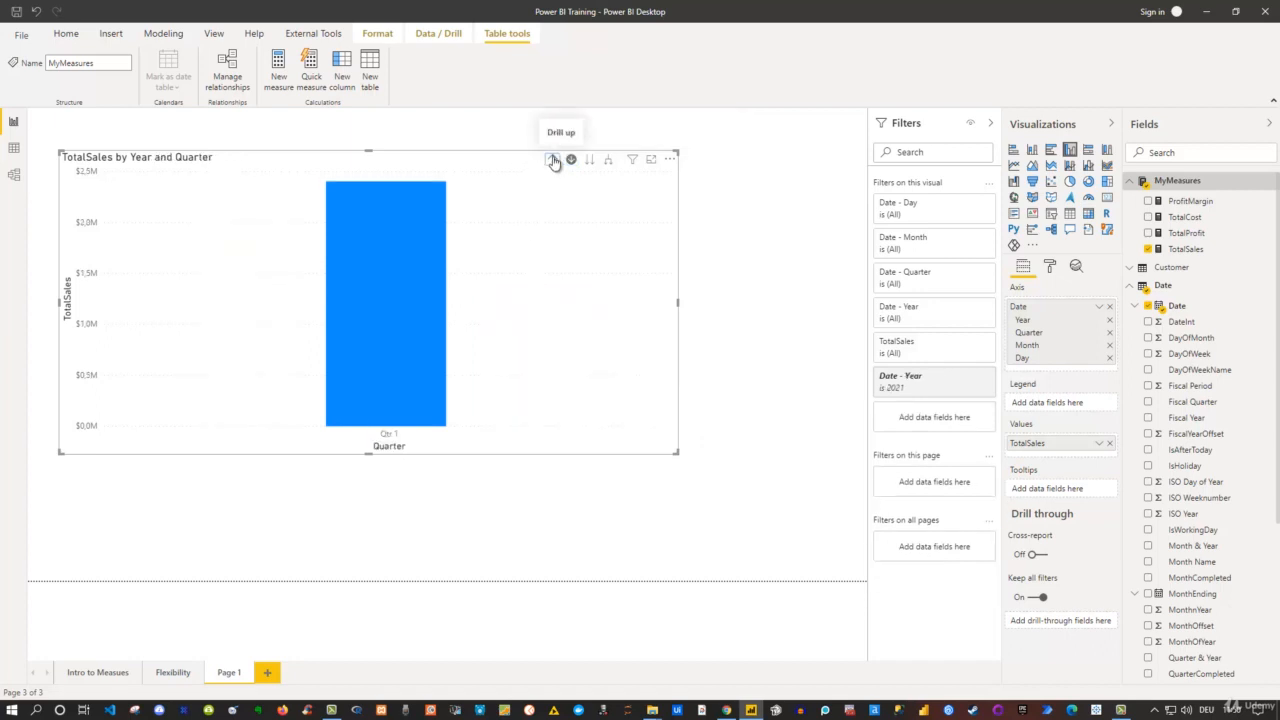
left_click(553, 160)
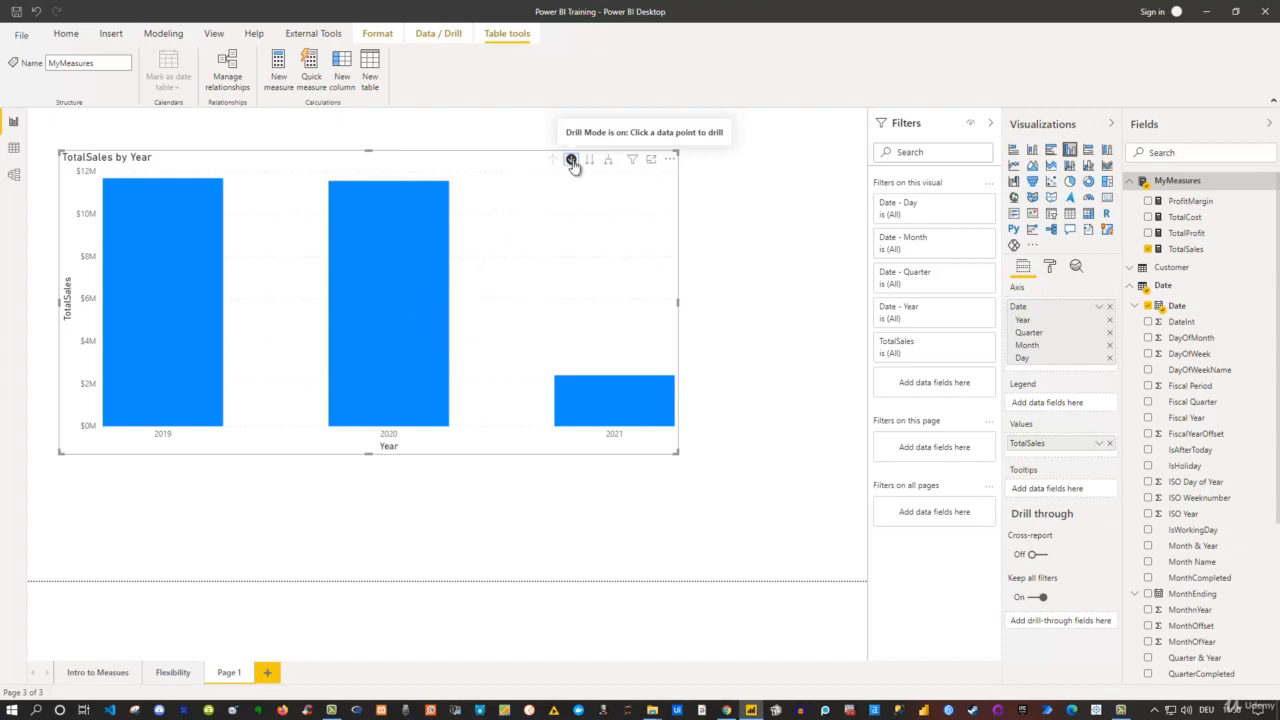
Drill into 2020 and its Qtr 4 to view the monthly columns, and drill back up to the year level.
left_click(393, 309)
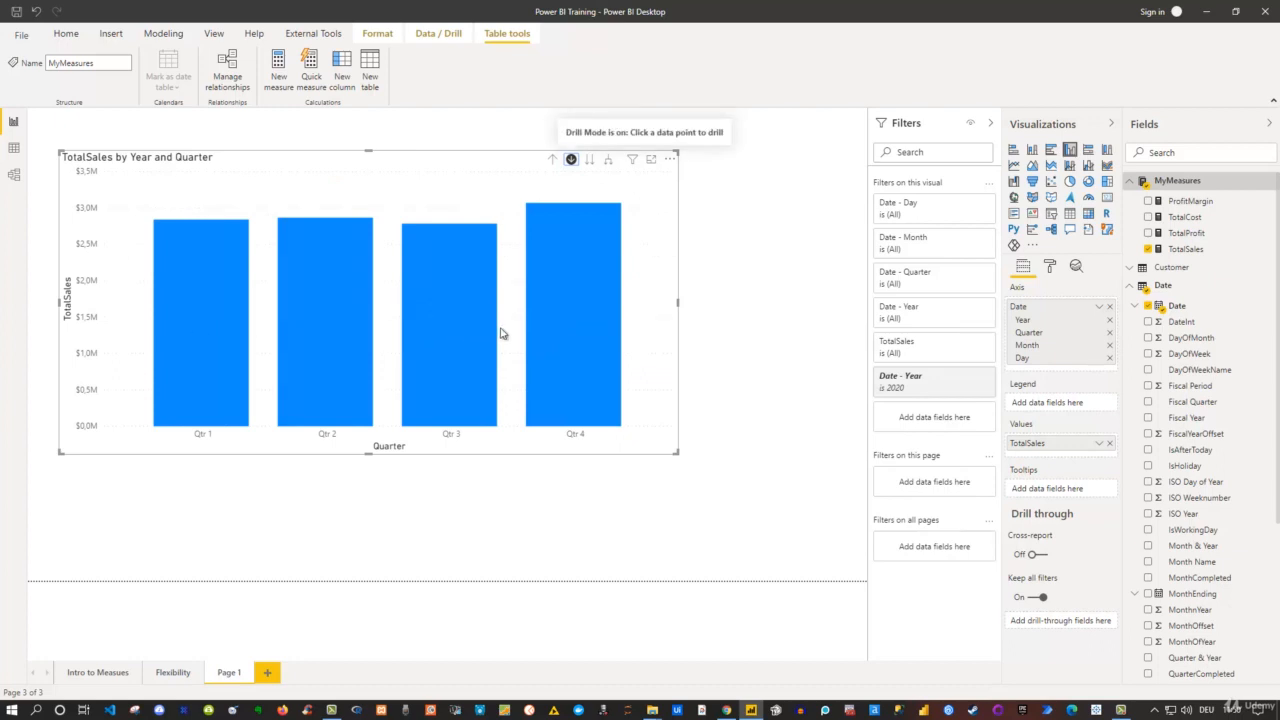
left_click(563, 316)
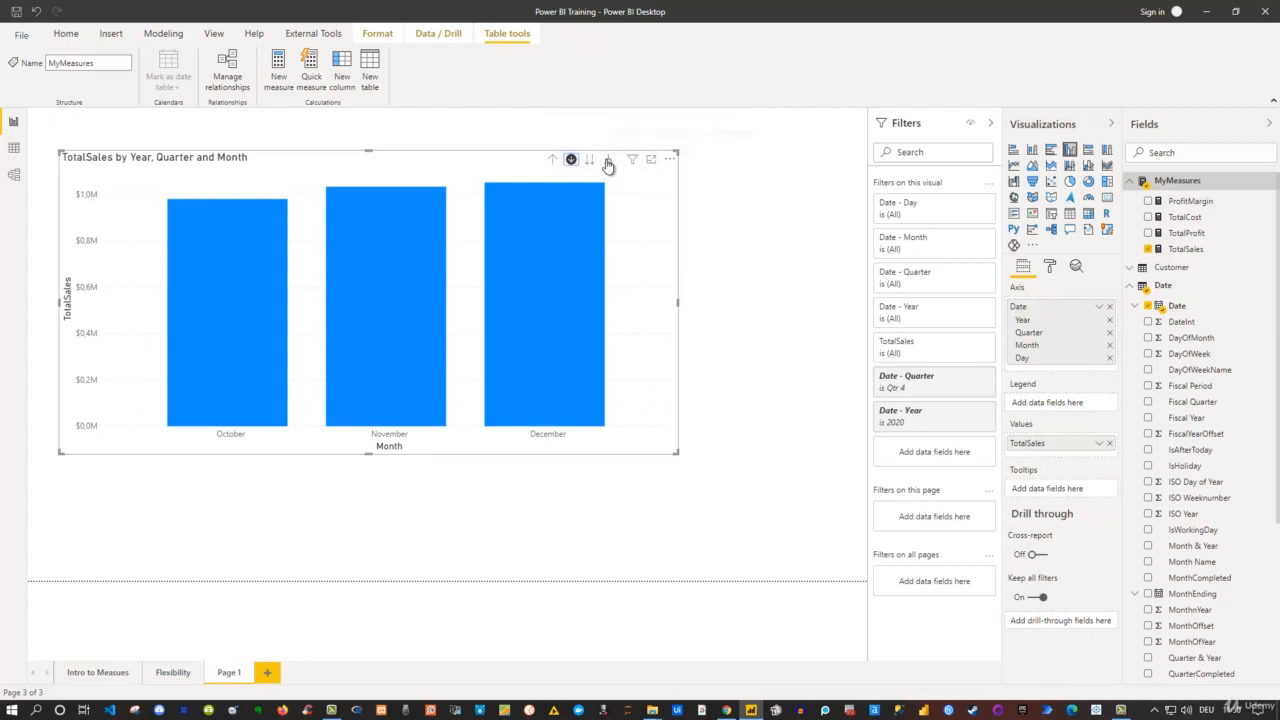
left_click(552, 160)
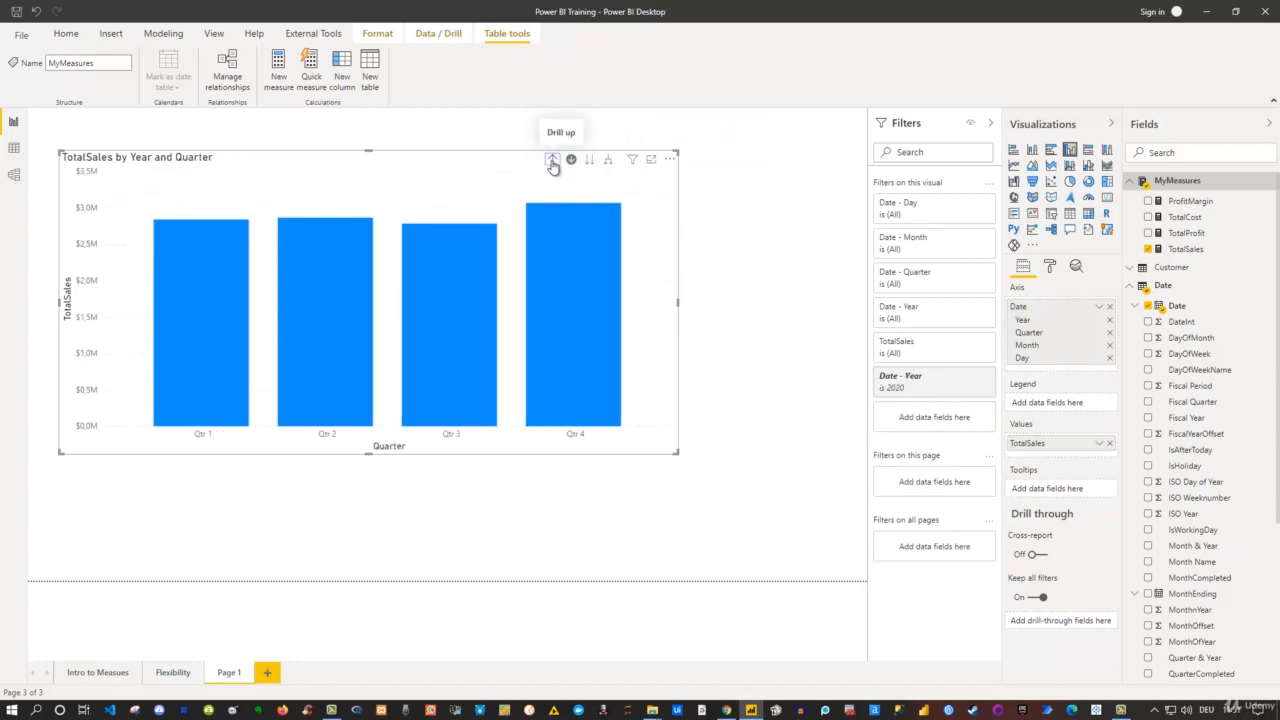
left_click(552, 160)
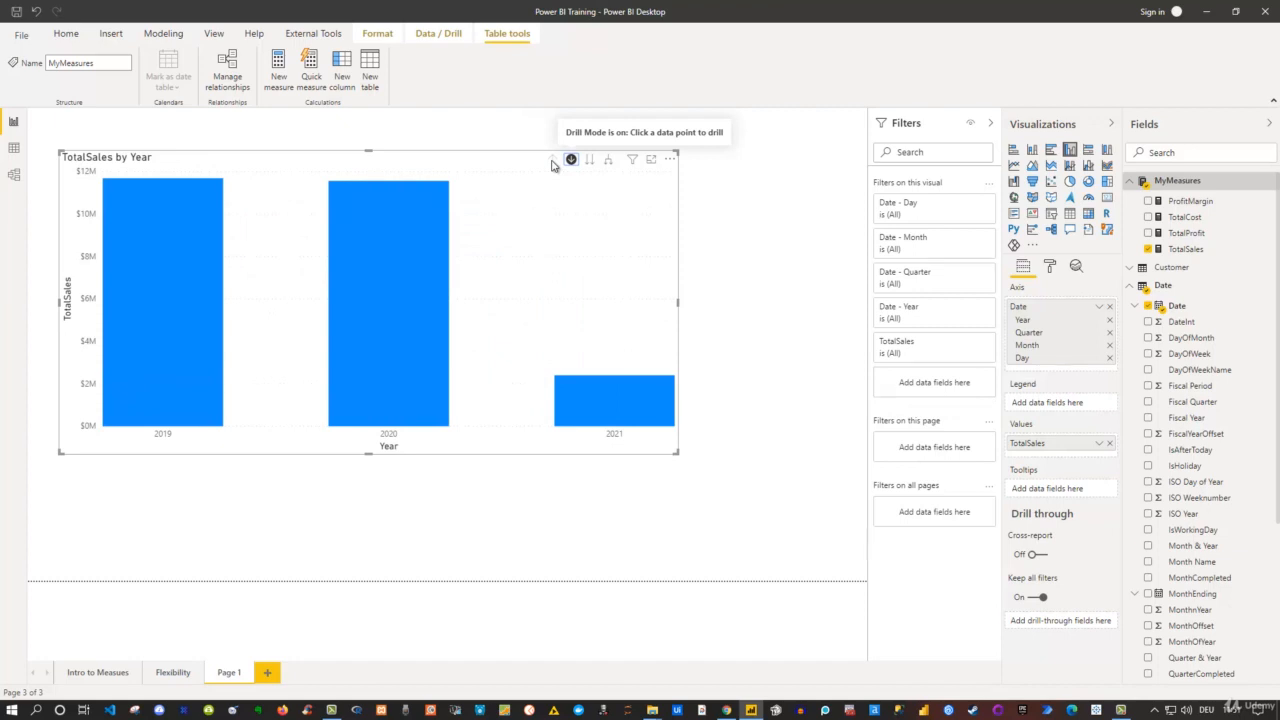
Switch the column chart's axis field from Date Hierarchy to the plain Date field.
left_click(728, 279)
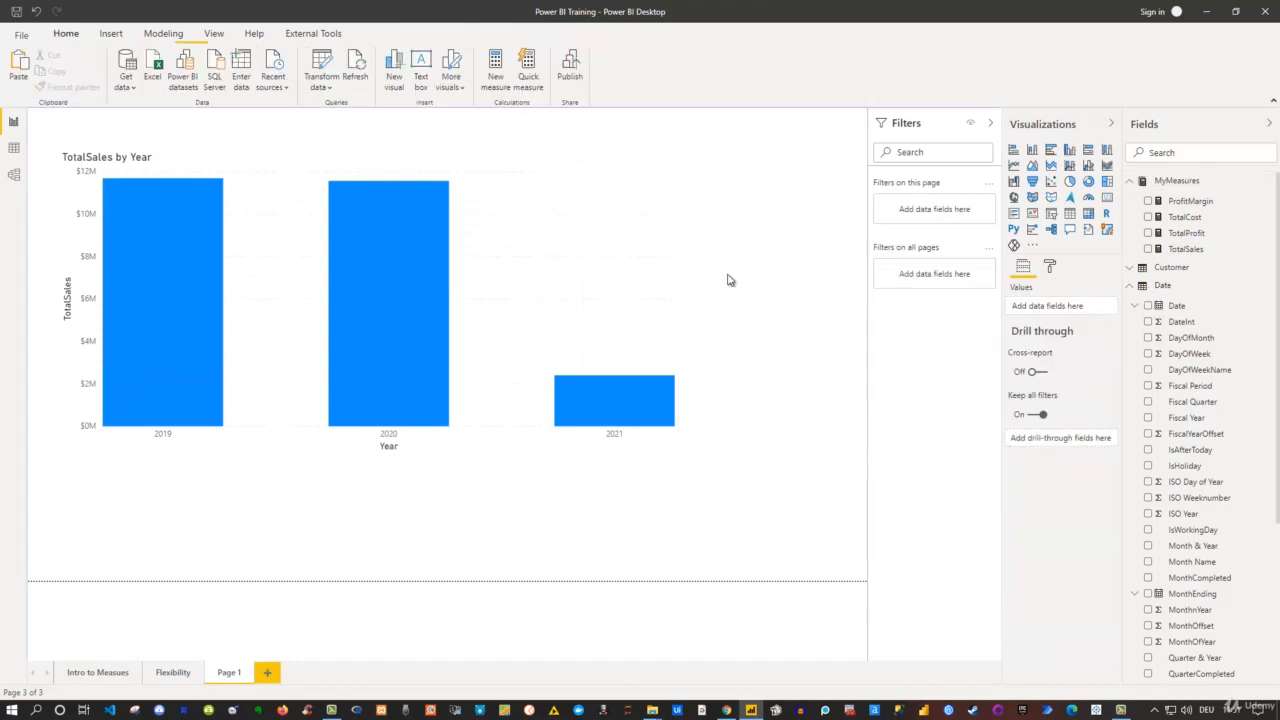
left_click(563, 281)
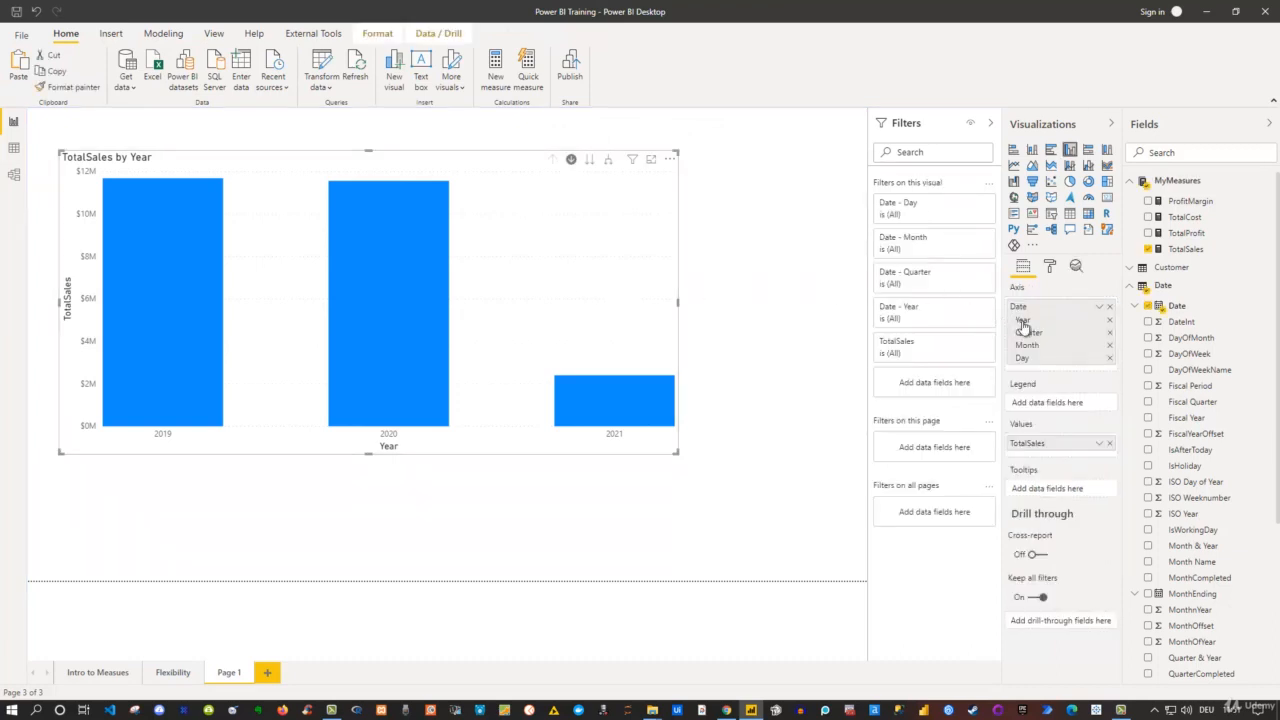
right_click(1058, 309)
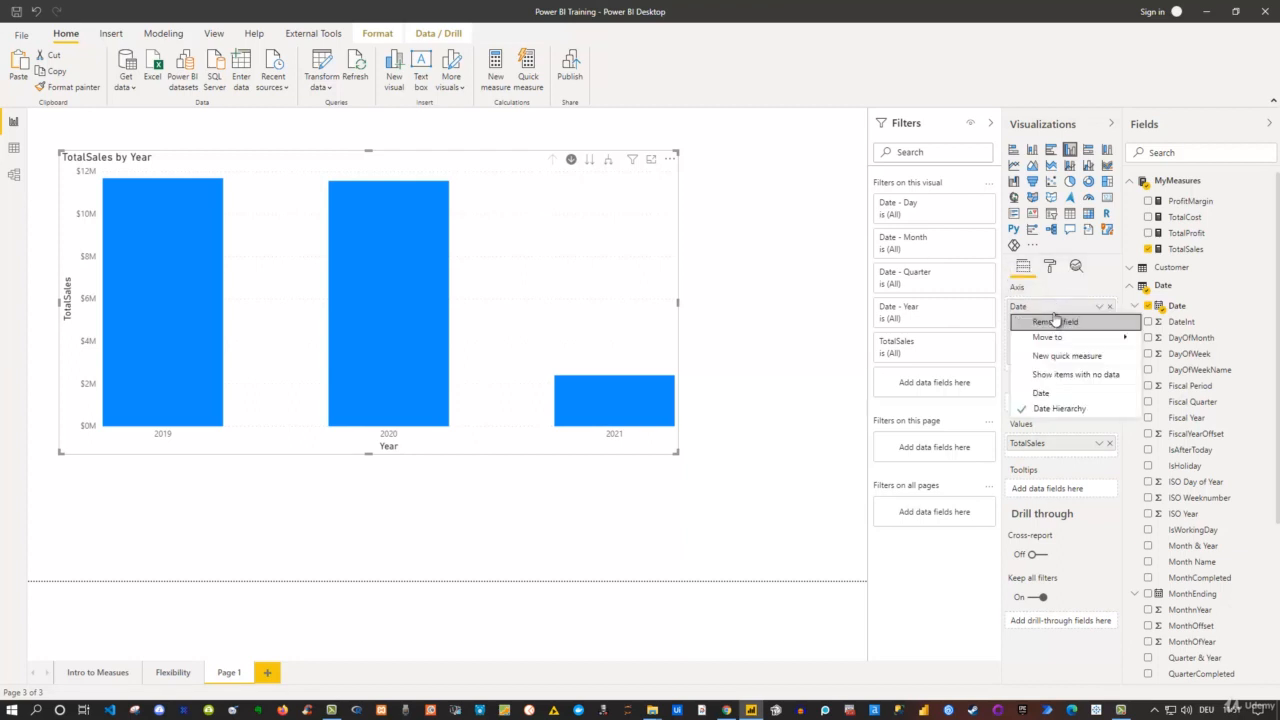
left_click(1042, 393)
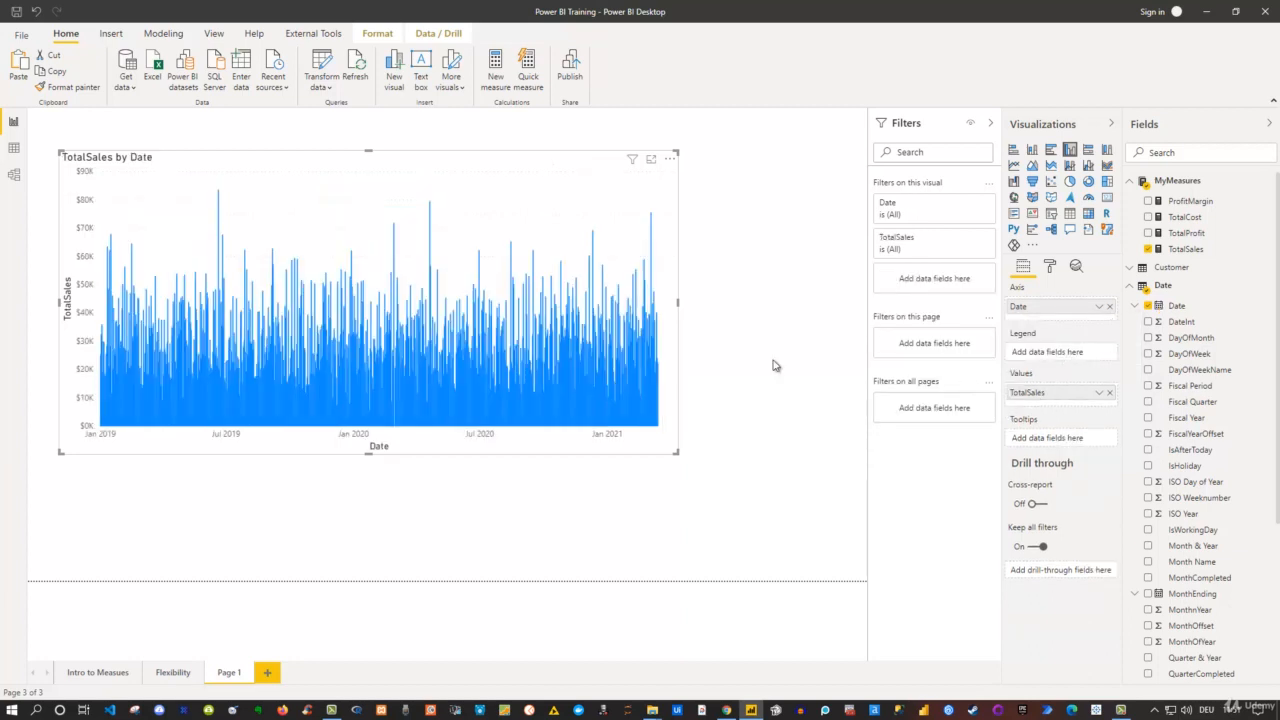
Widen the TotalSales by Date chart to the right edge of the report page and examine its daily columns.
left_click_drag(679, 302, 860, 315)
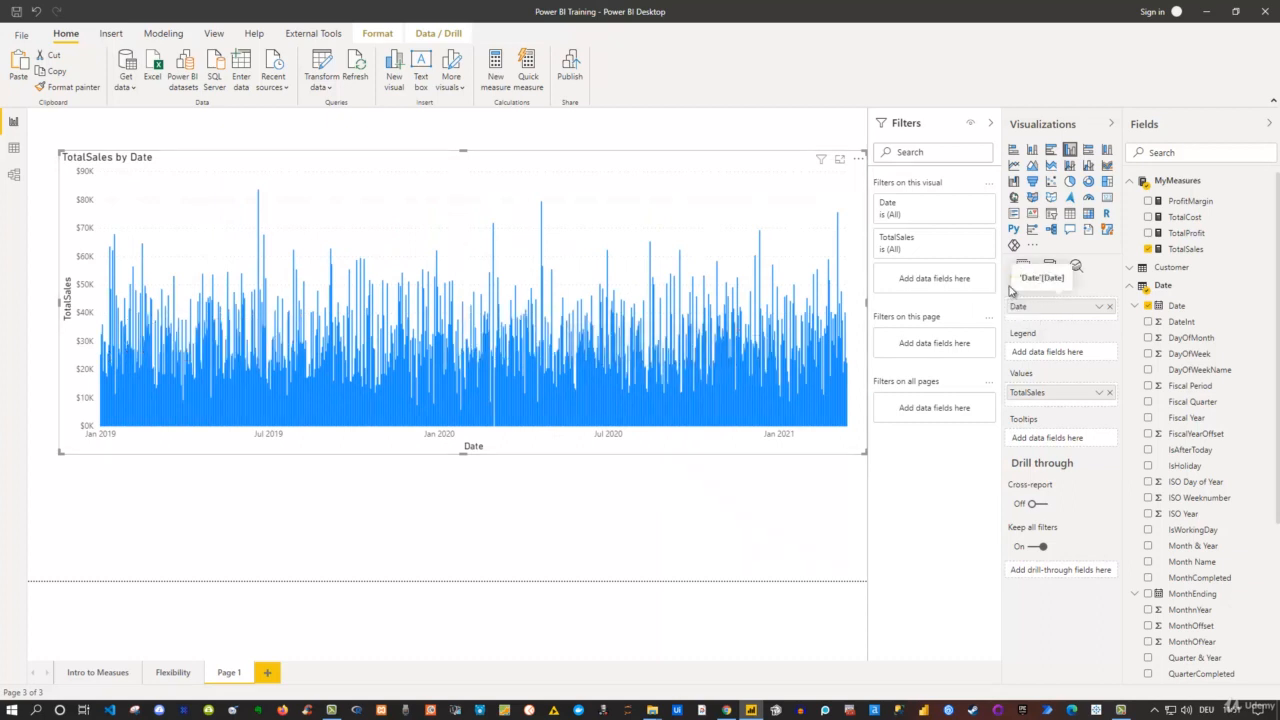
mouse_move(820, 165)
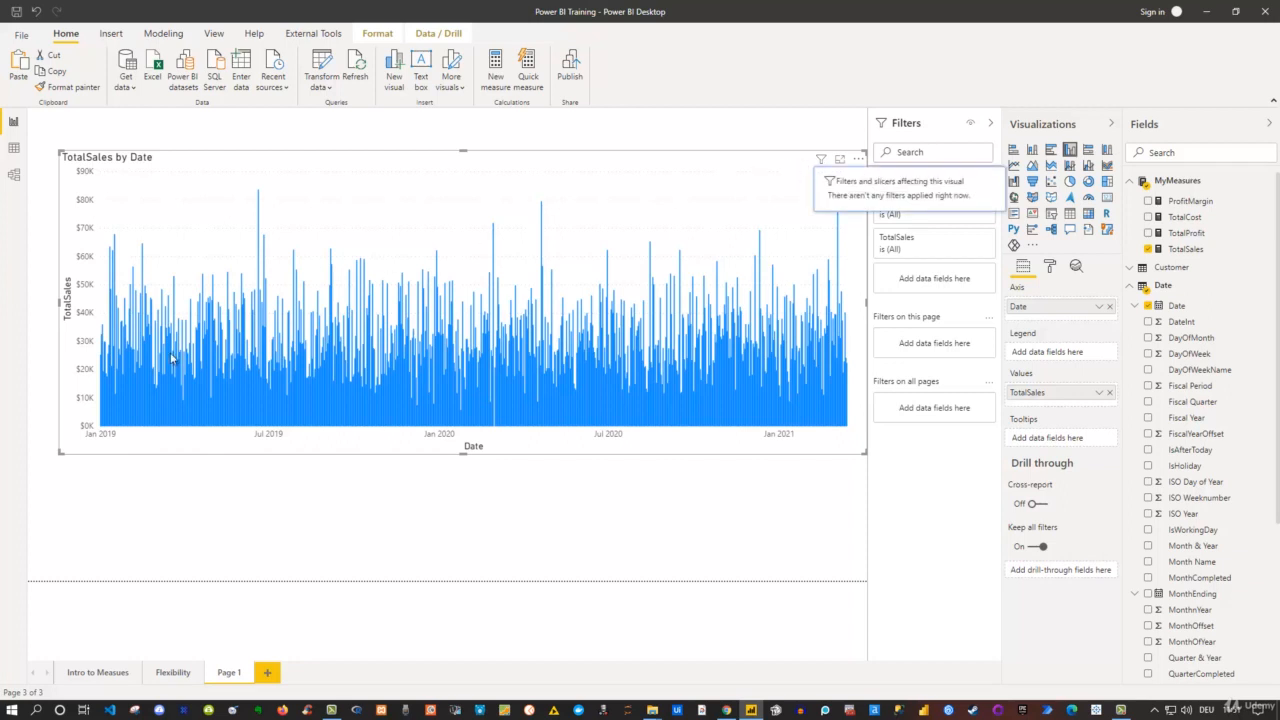
mouse_move(128, 374)
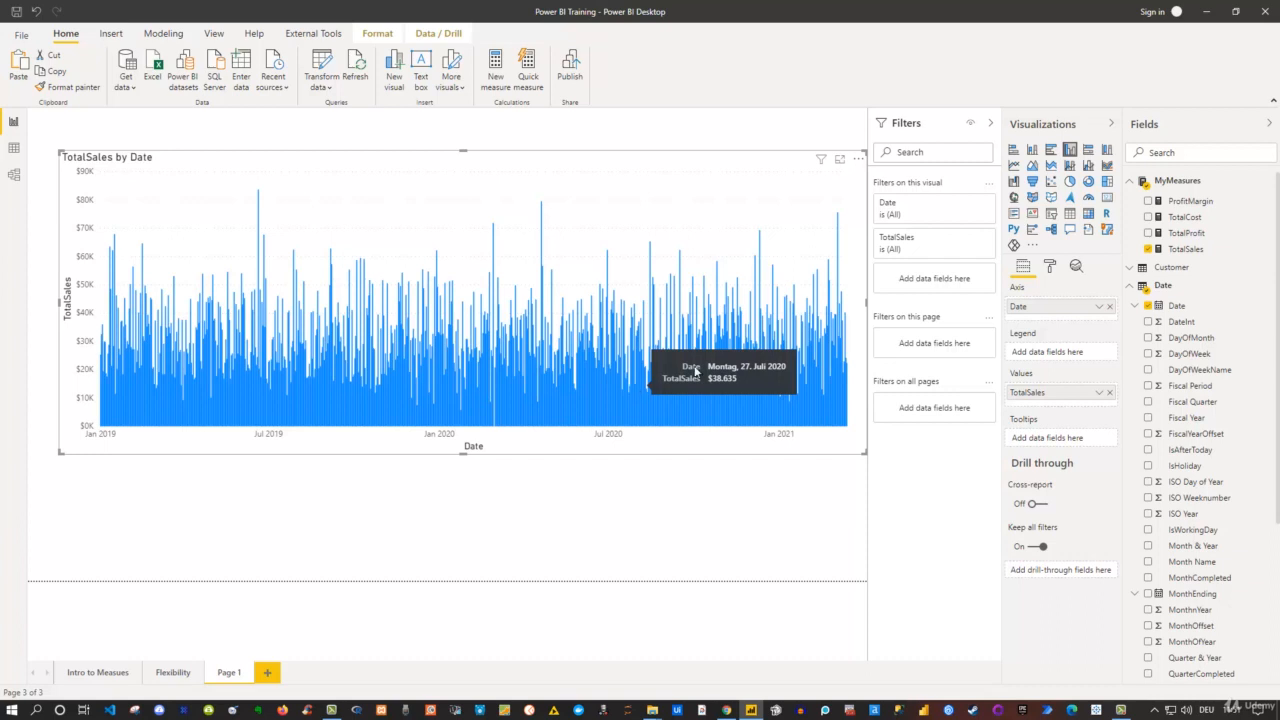
Check the Date and Date Hierarchy options of the chart's axis field without changing the selection.
right_click(1043, 306)
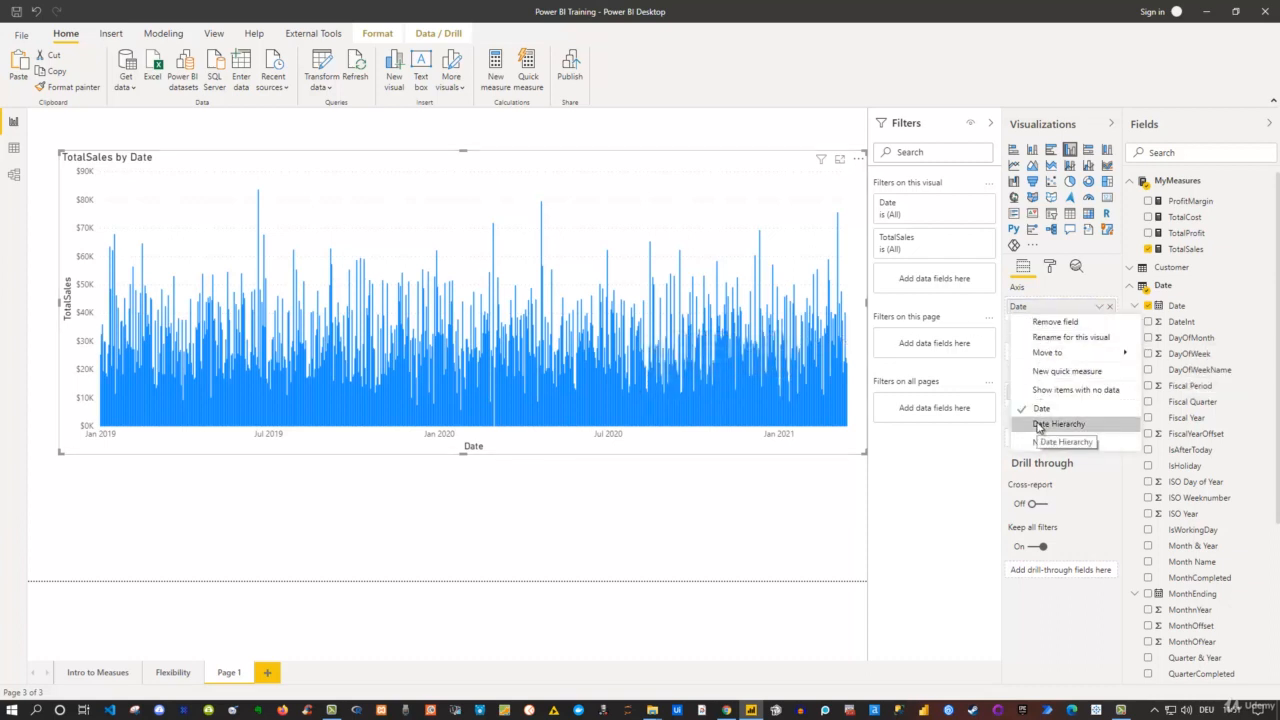
left_click(1049, 308)
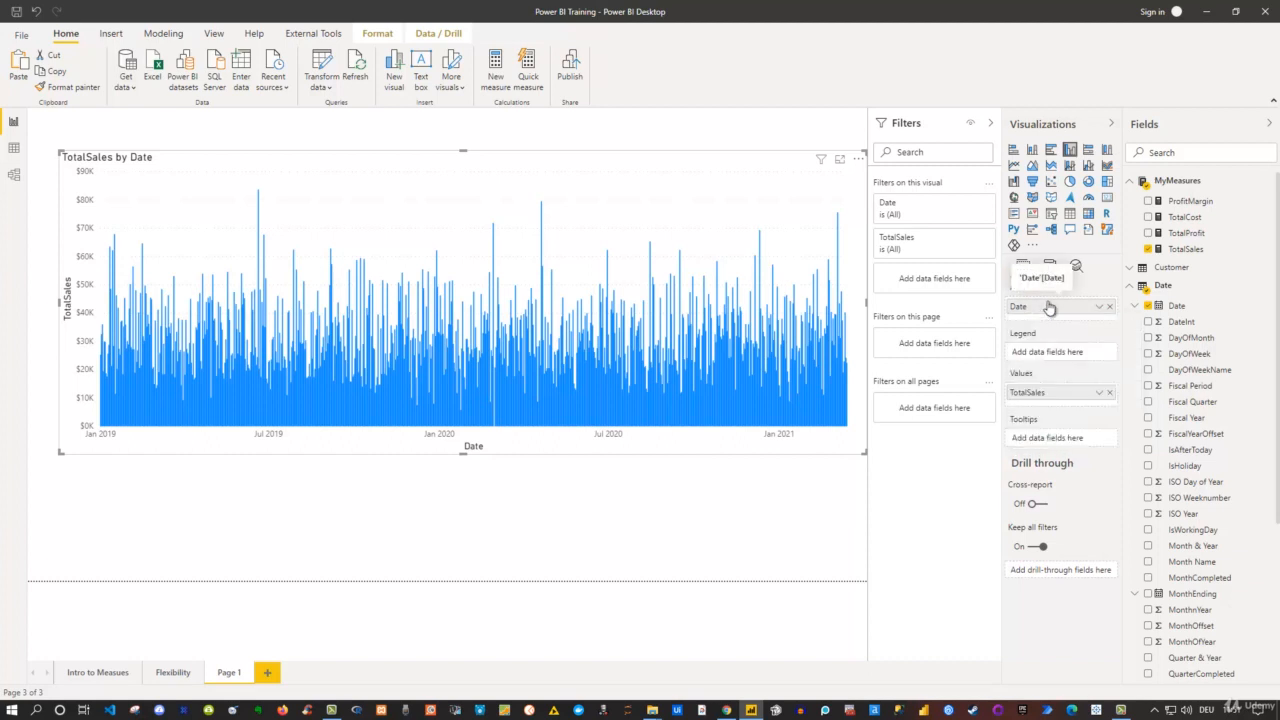